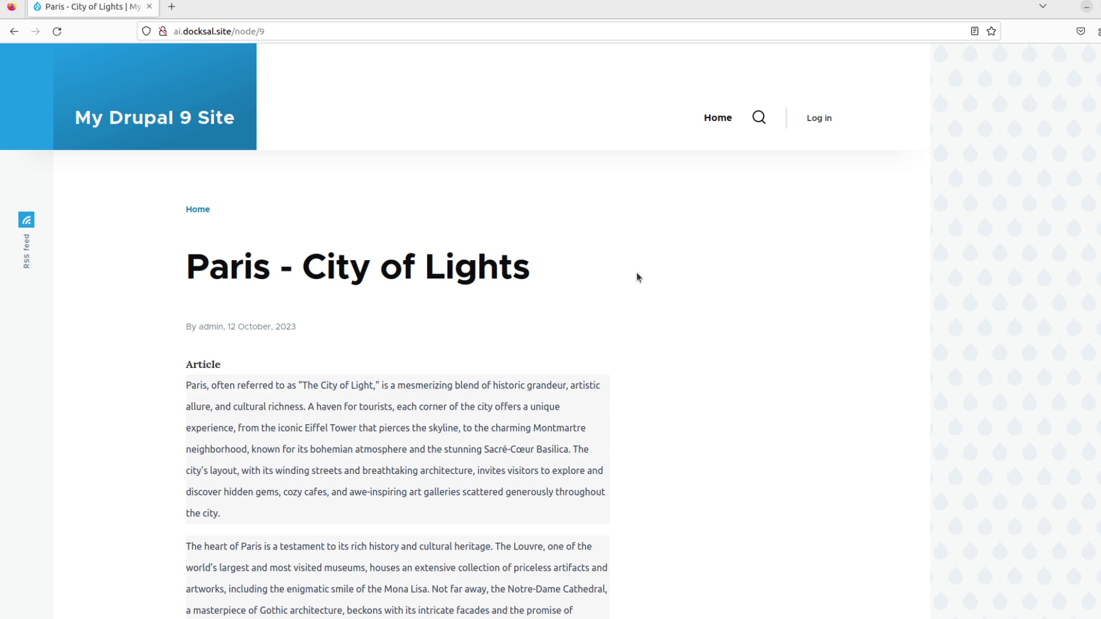
Log in to the Drupal site with the admin account.
scroll(636, 273, down, 5)
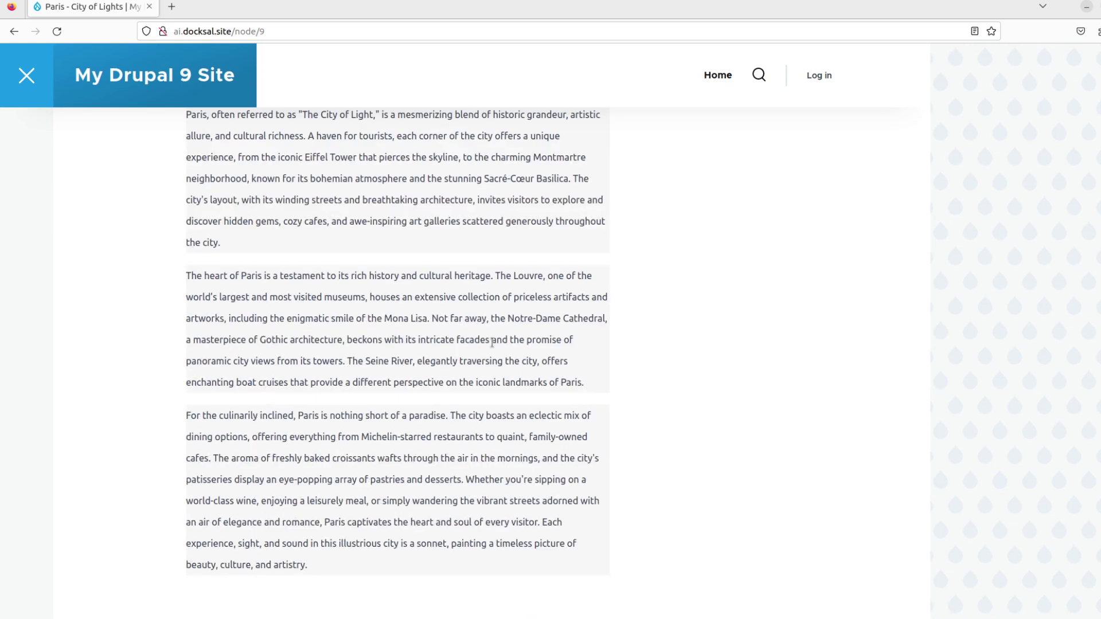
scroll(492, 342, up, 4)
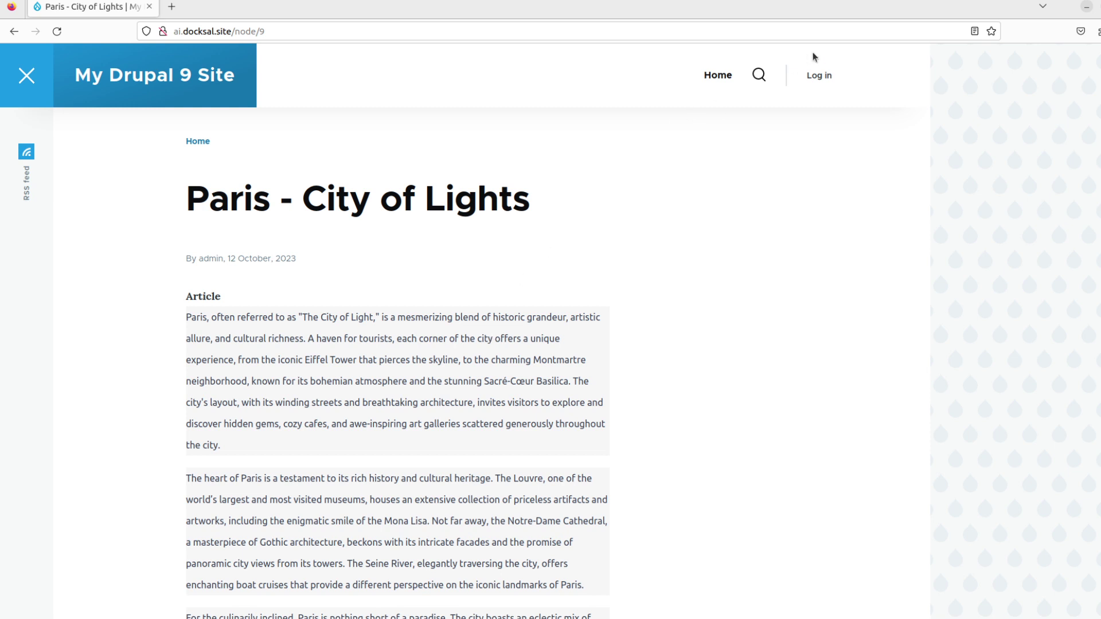
click(814, 75)
text(admin)
key(Tab)
text(admin)
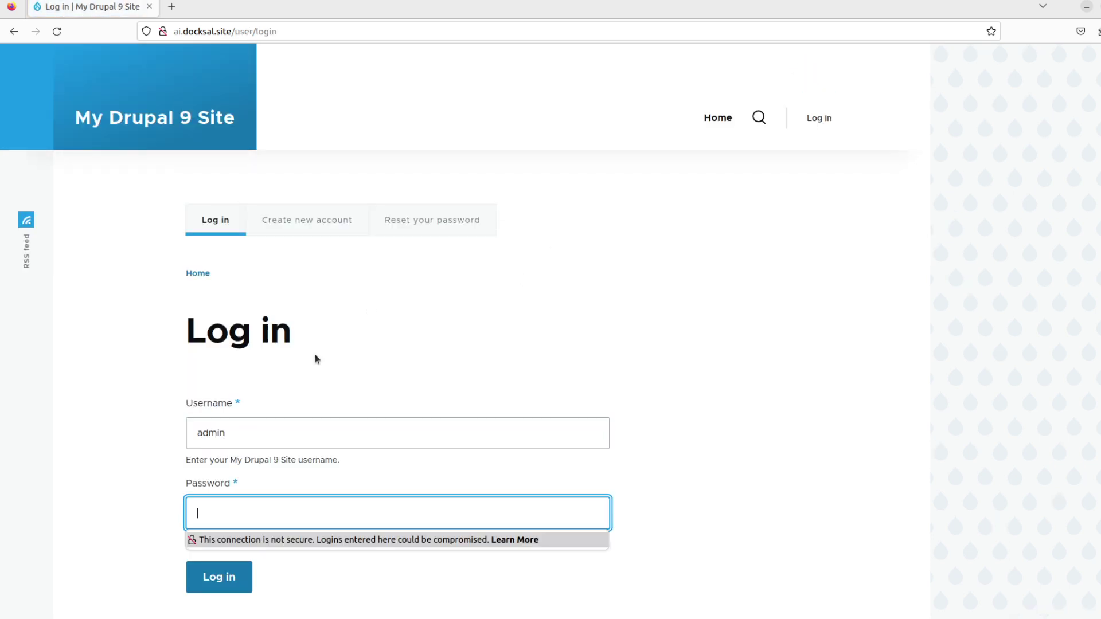
key(Return)
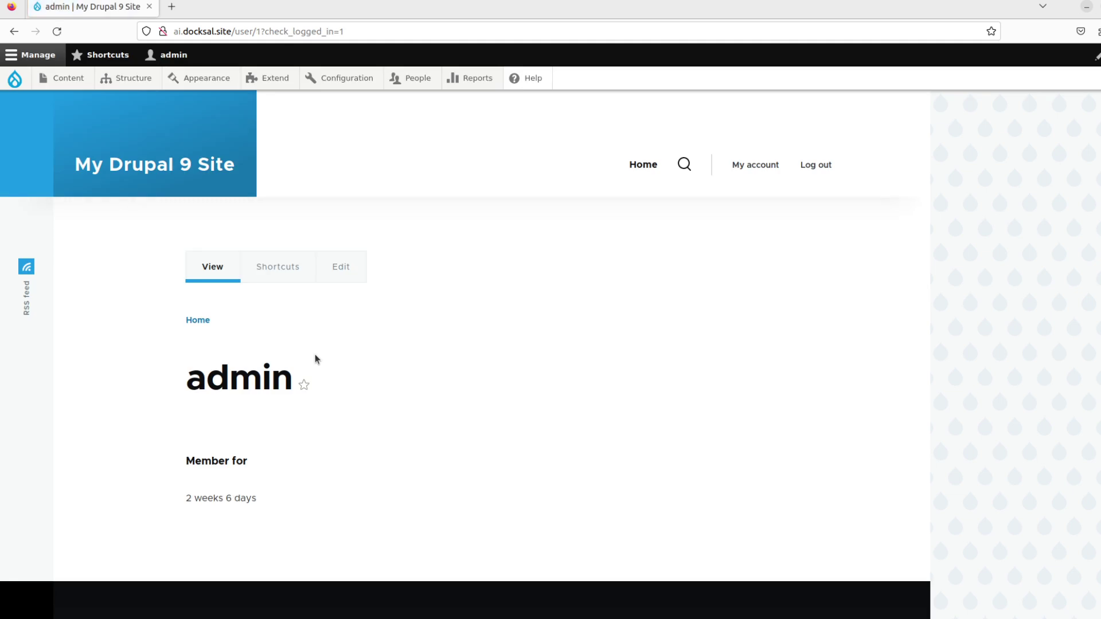
Go to the Article content type's Manage fields page under Structure > Content types.
mouse_move(135, 78)
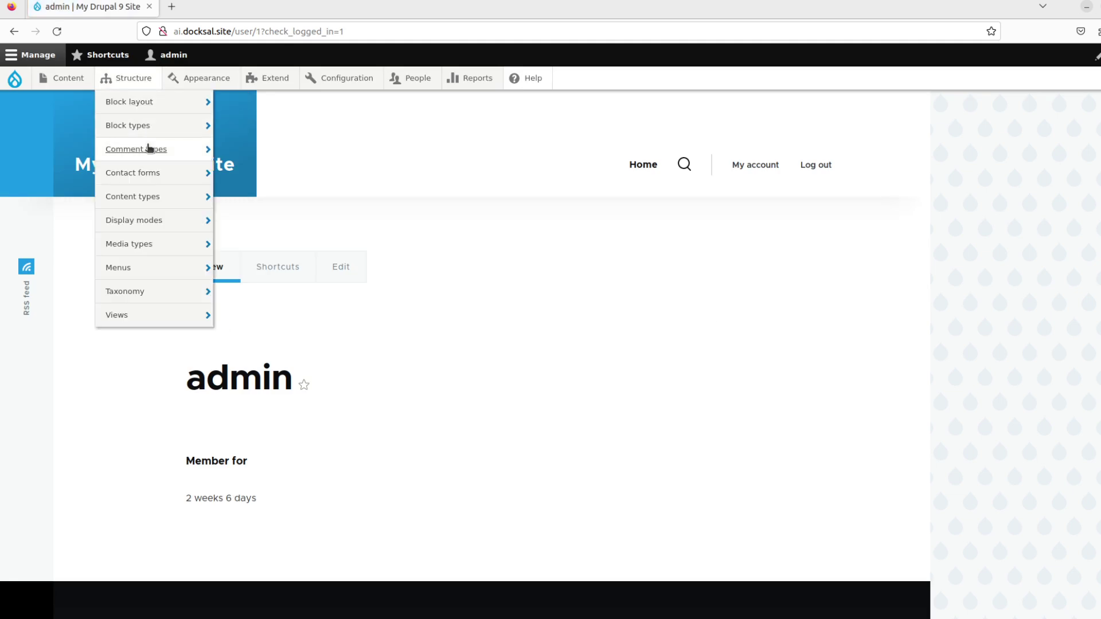
mouse_move(177, 195)
mouse_move(317, 222)
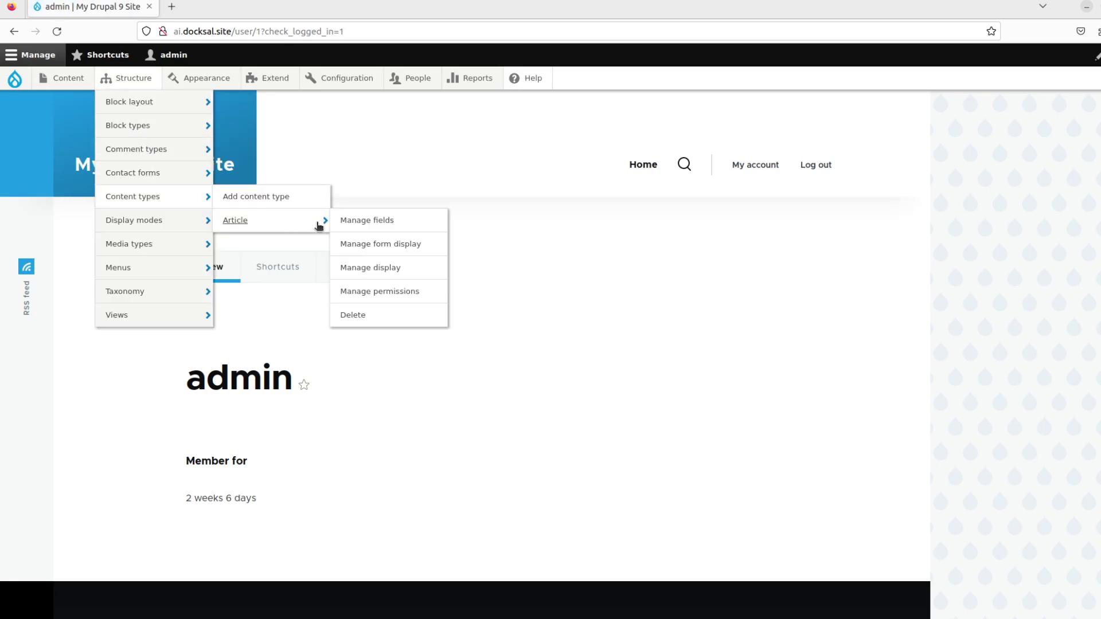
click(351, 221)
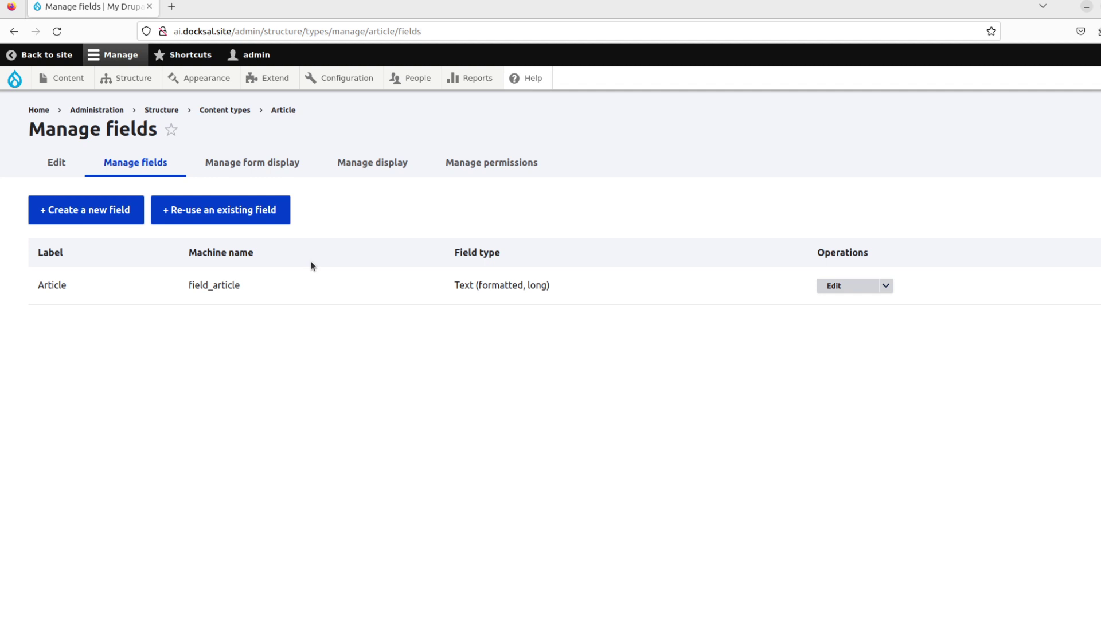
Start a pixabay.com search in a new browser tab.
key(ctrl+t)
text(pixabay.)
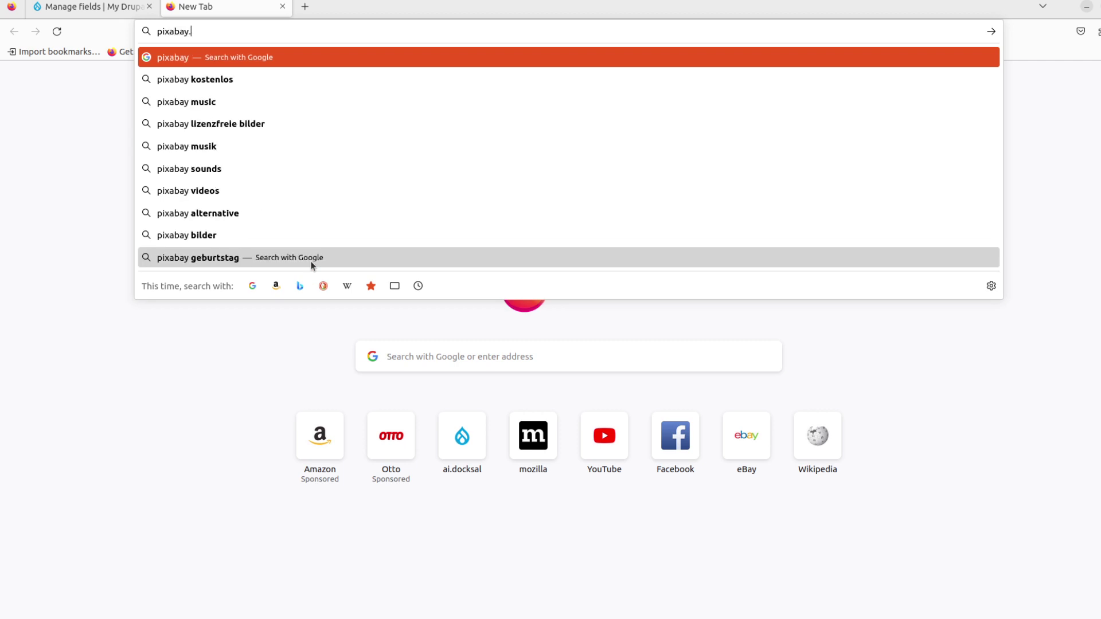
text(com)
key(Return)
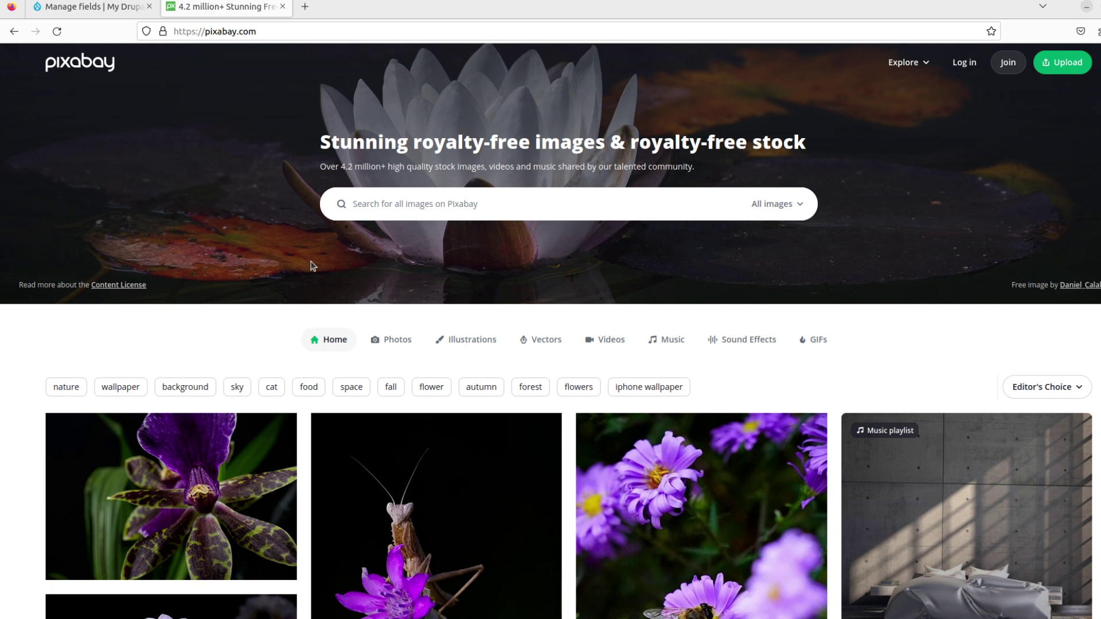
text(paris)
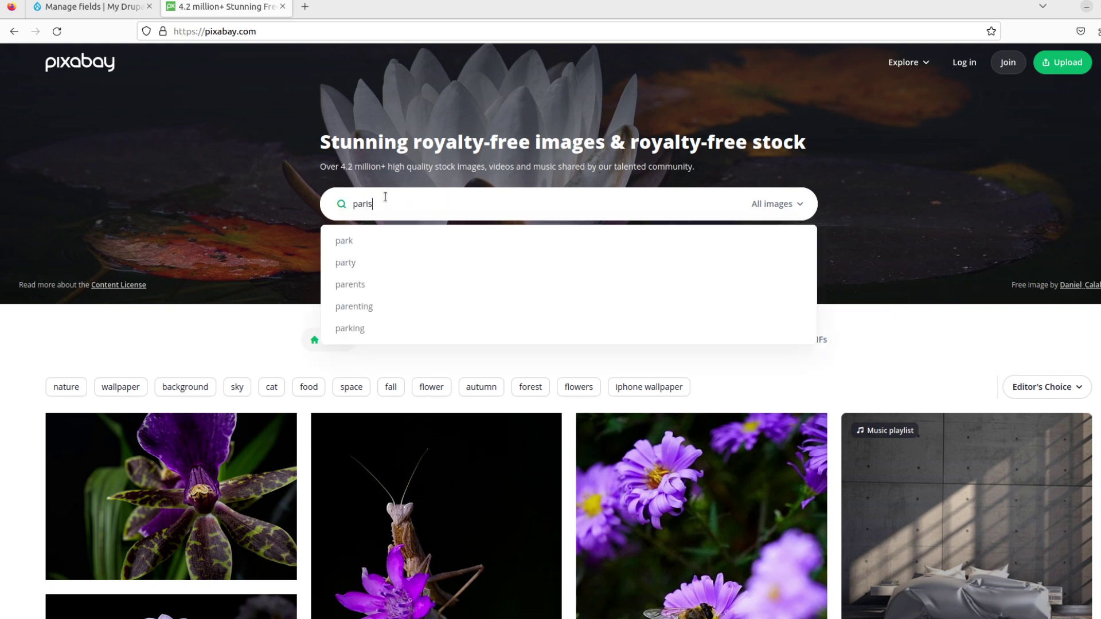
key(Return)
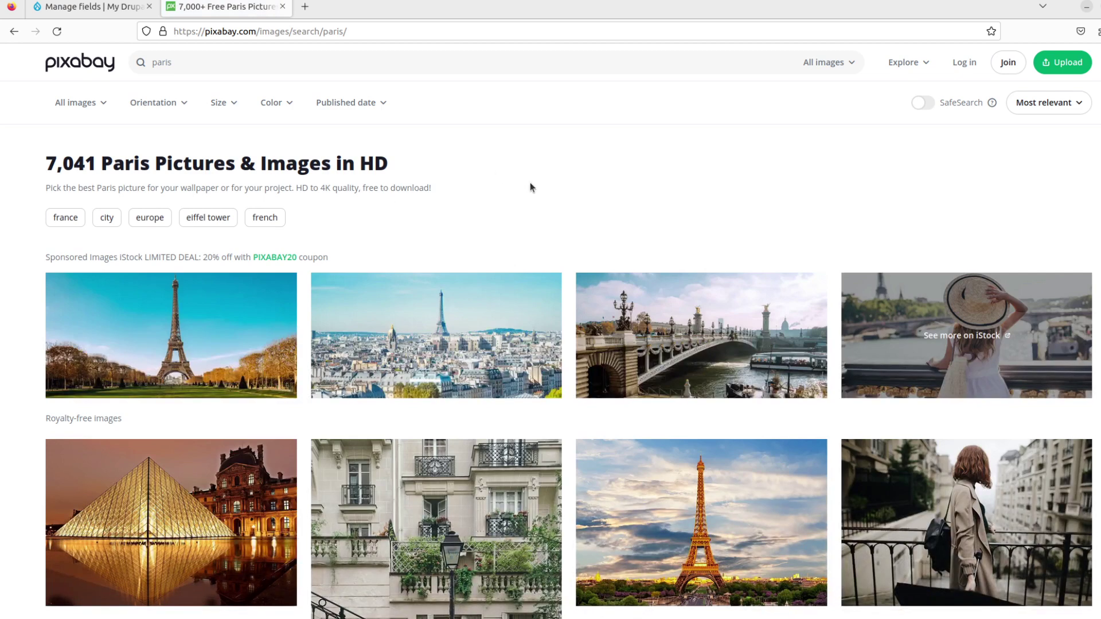
scroll(459, 312, down, 10)
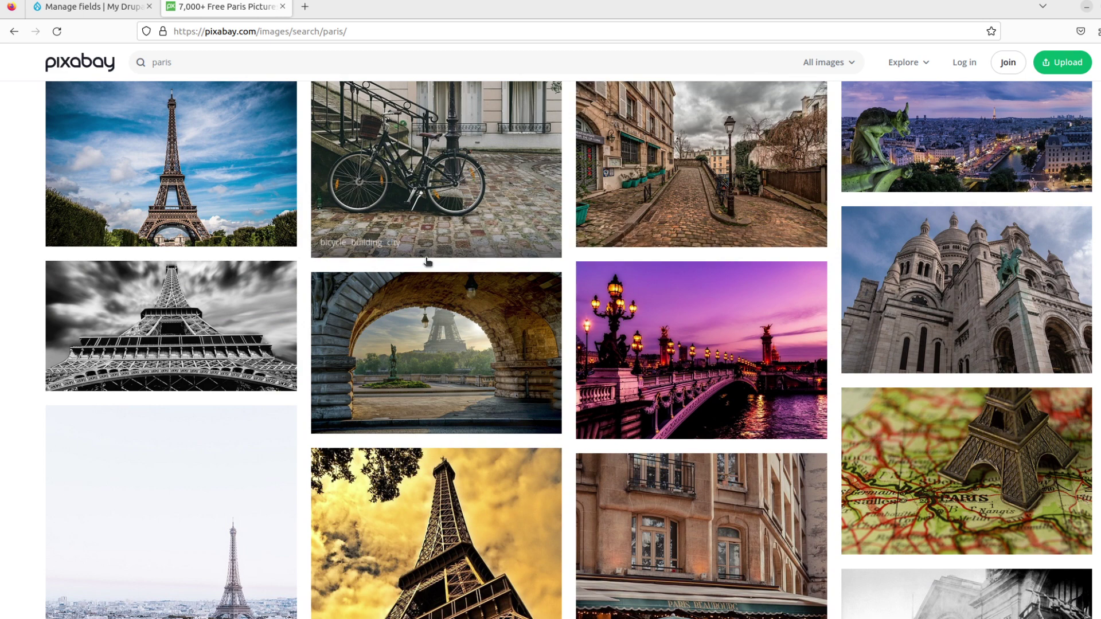
key(ctrl+w)
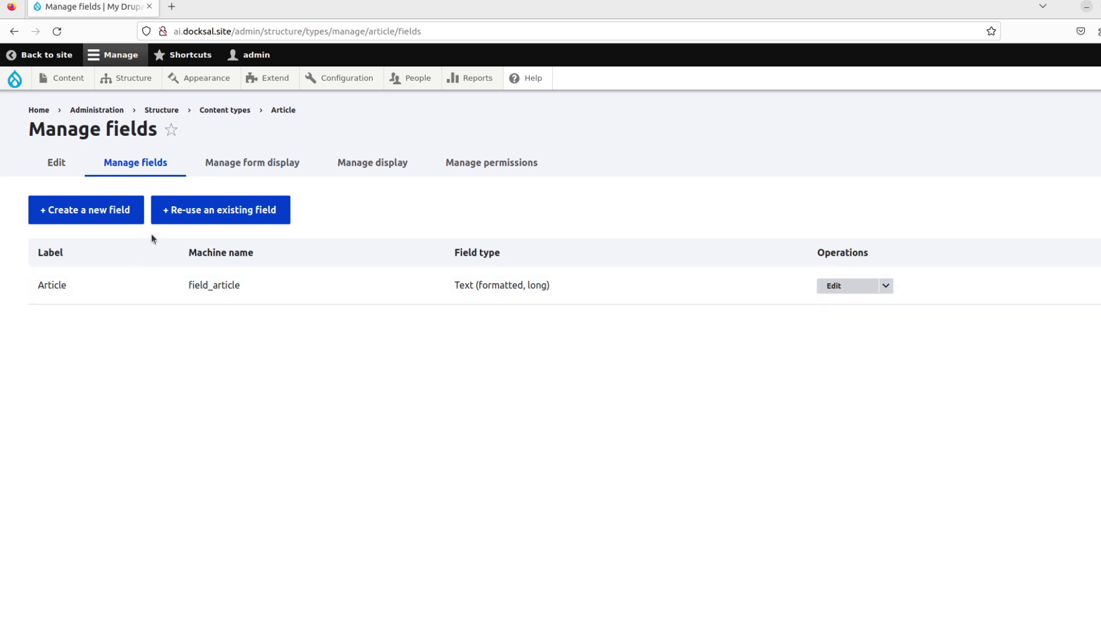
Add a Text (plain) field labelled 'Image Search Word' to Article and save its field settings.
click(118, 212)
click(171, 216)
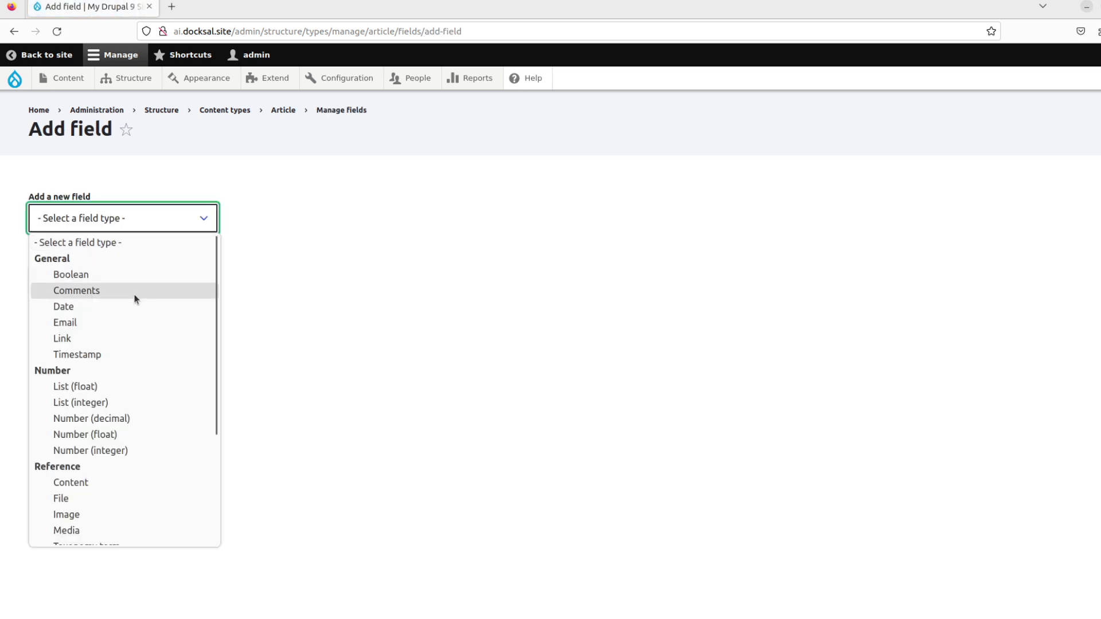
scroll(135, 298, down, 3)
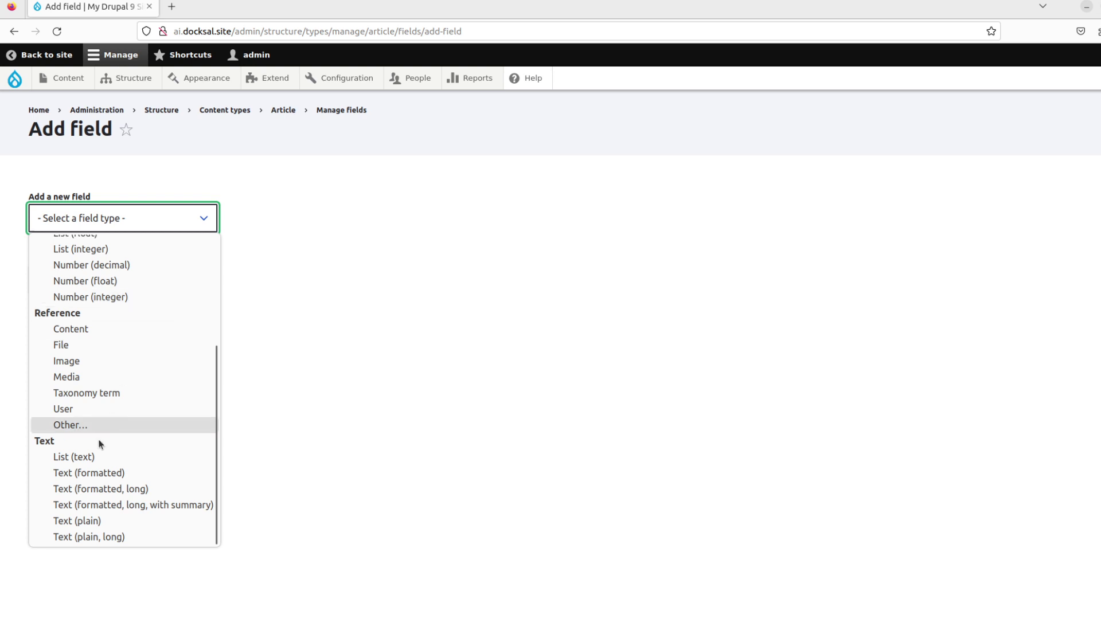
click(134, 521)
click(121, 287)
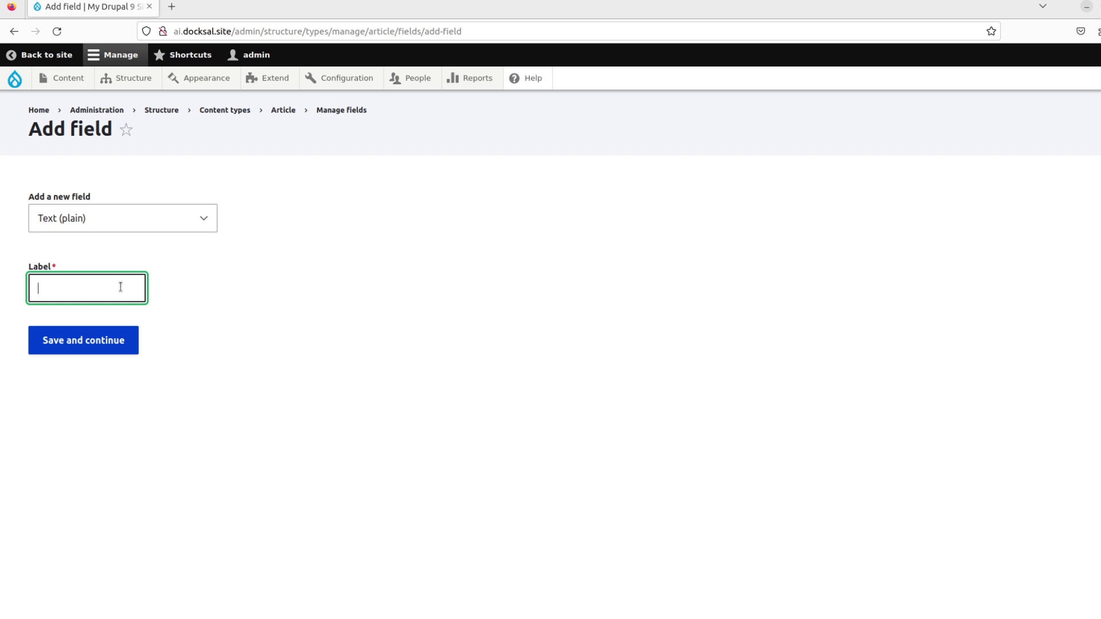
text(Image Search Word)
click(101, 343)
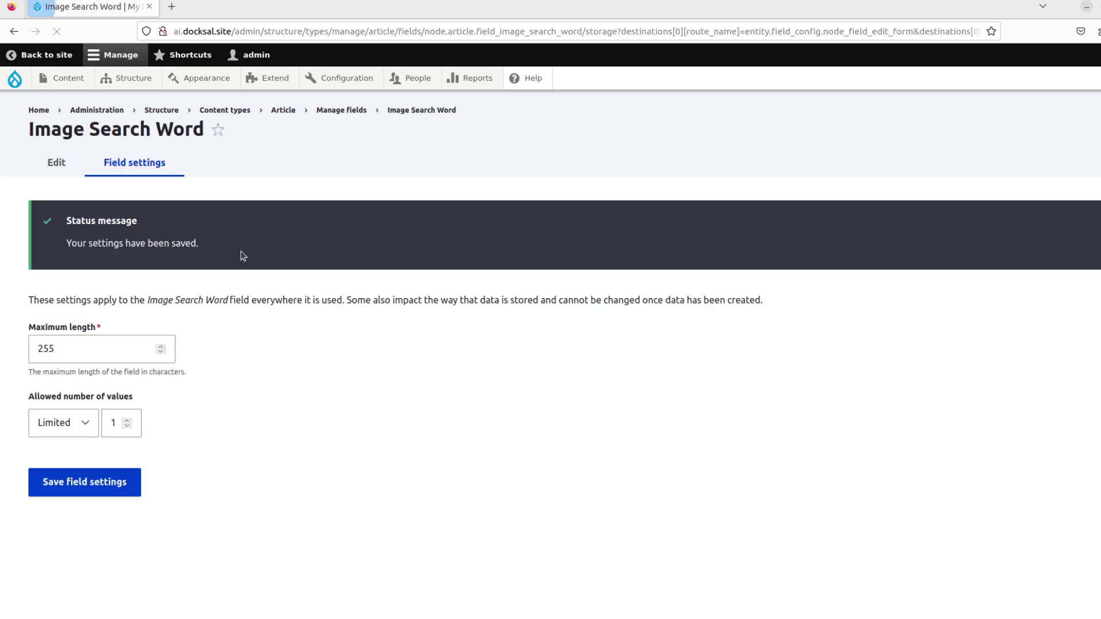
click(74, 487)
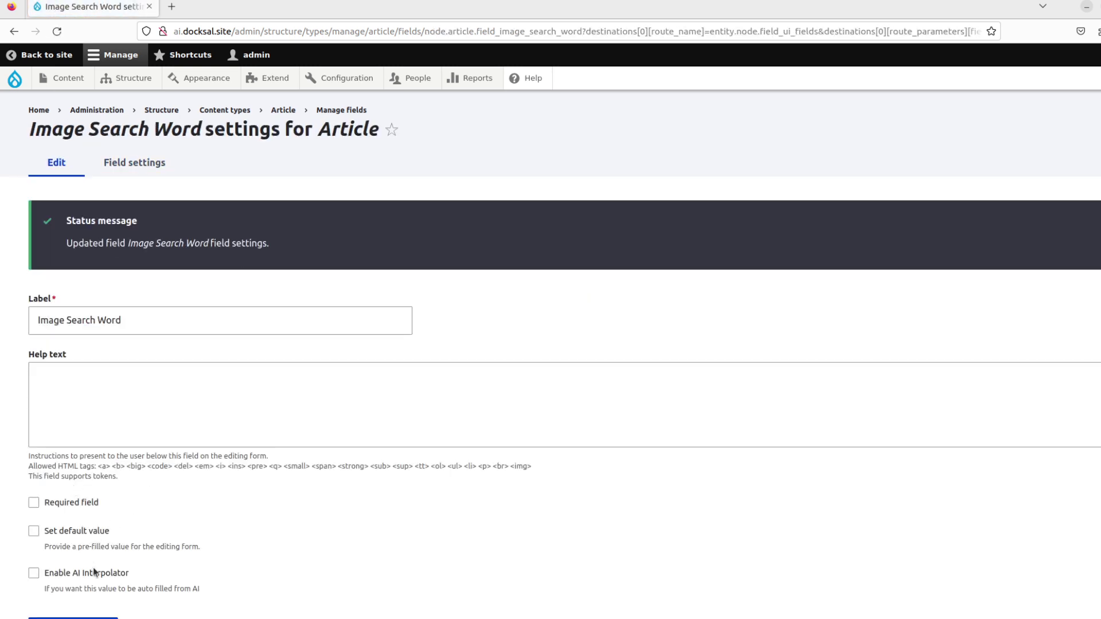
Enable AI Interpolator on Image Search Word with the OpenAI String rule and Article as base field.
click(95, 572)
scroll(224, 448, down, 7)
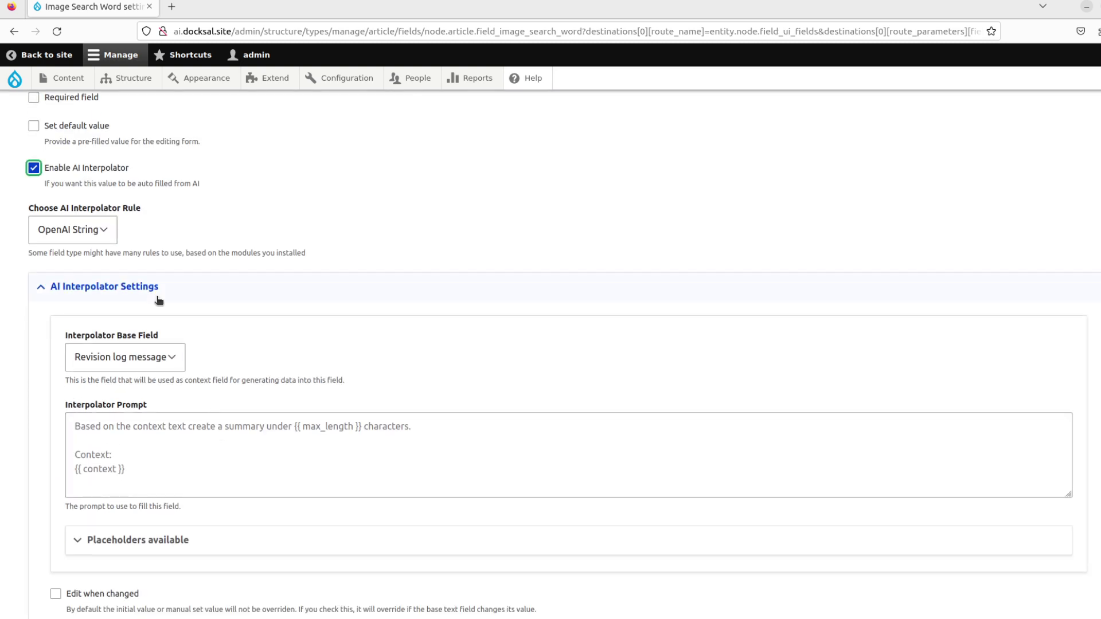
click(93, 230)
click(128, 229)
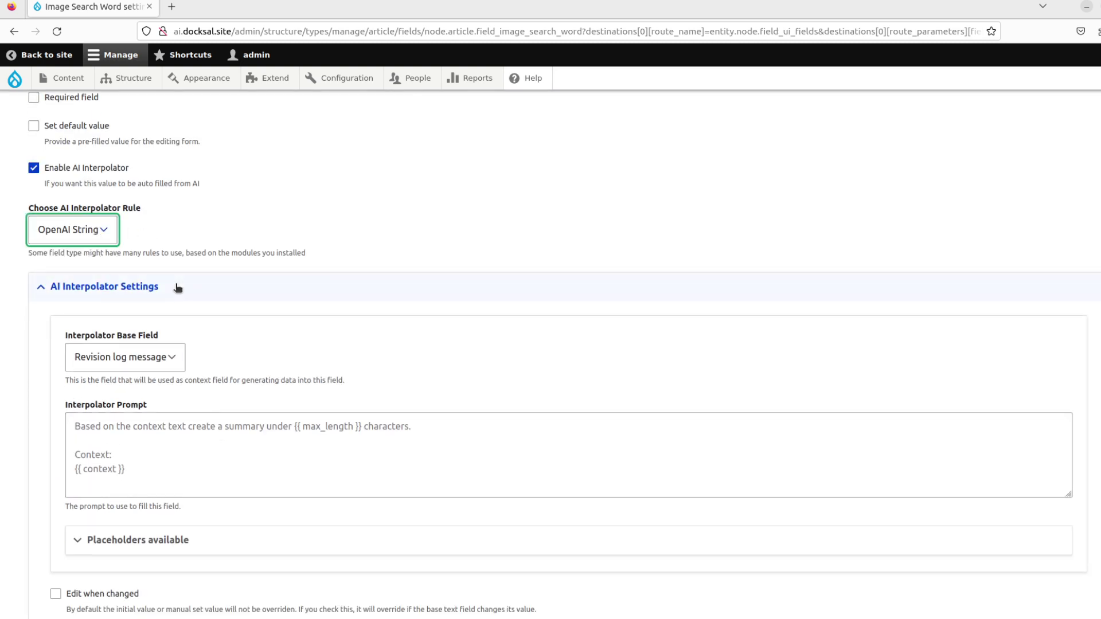
click(148, 361)
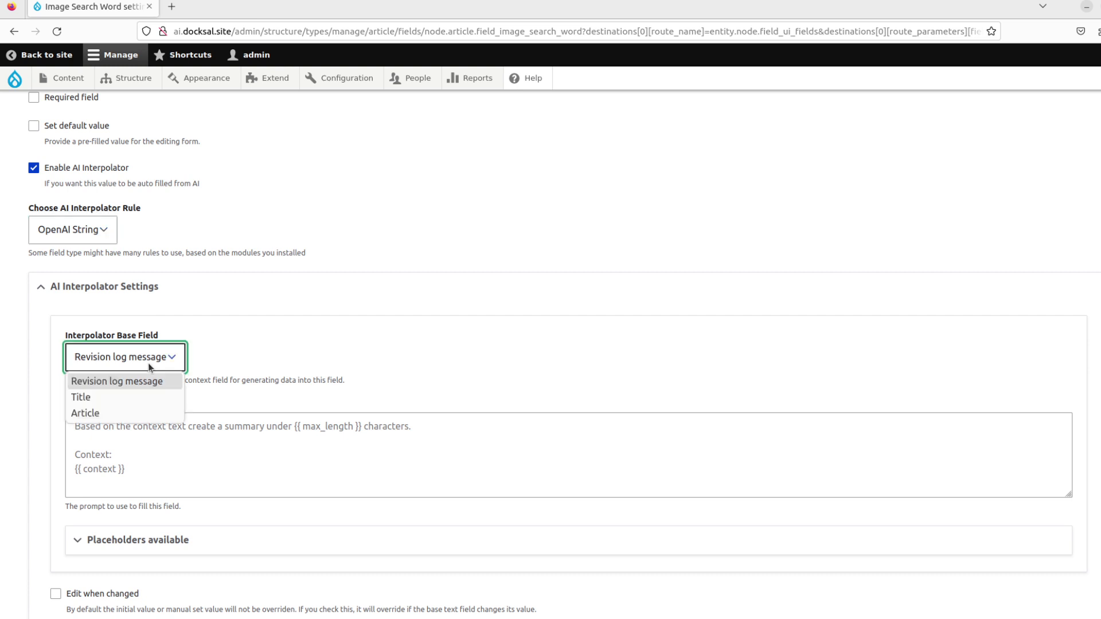
click(143, 411)
click(150, 427)
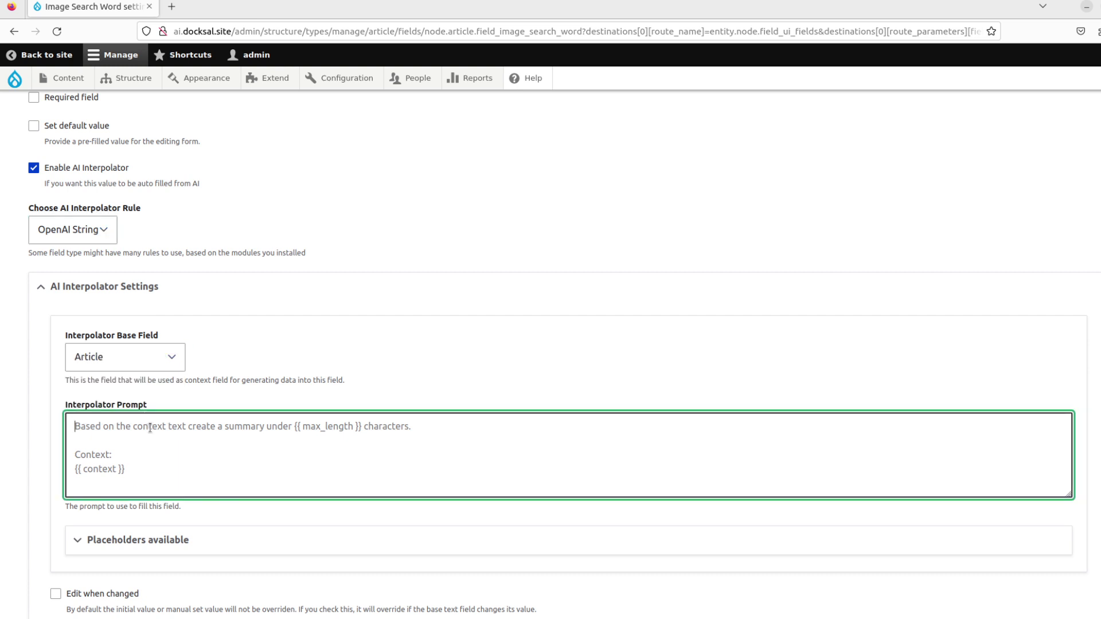
Write a prompt asking for 1 or 2 simple words to use as stock-photo search words.
text(Based on teh)
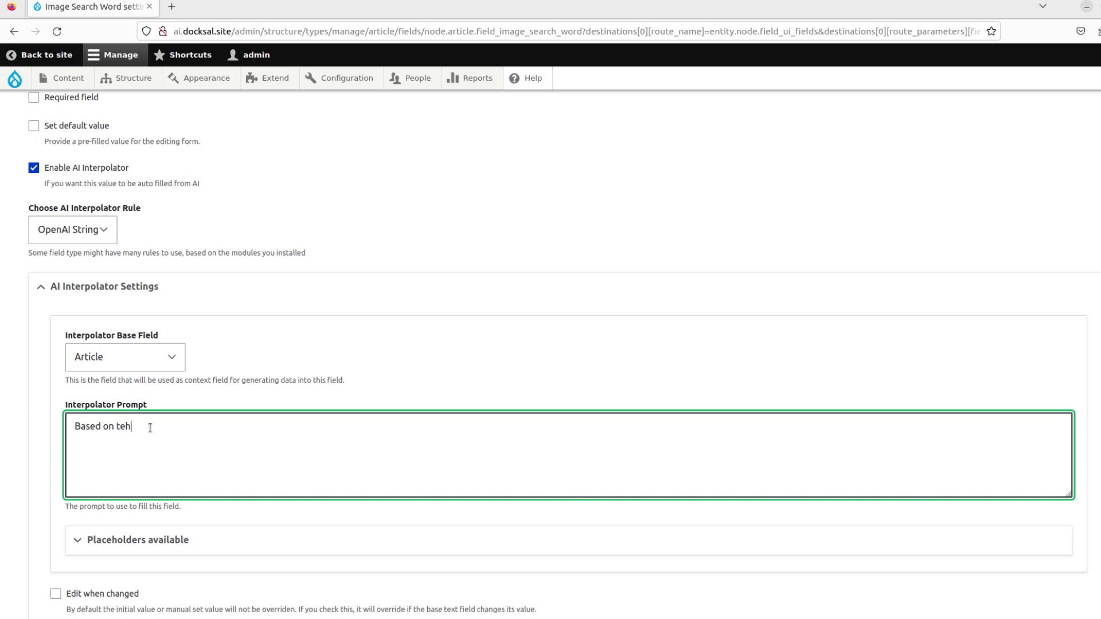
key(BackSpace)
key(BackSpace)
text(he context, please write 1 or 2 words t)
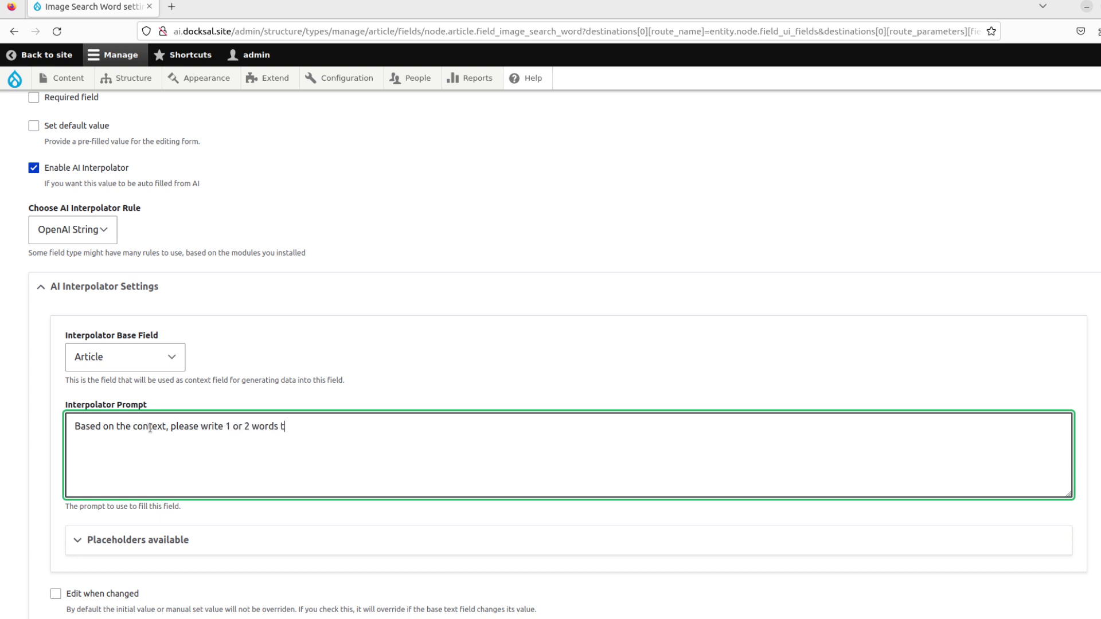
text(hat can be used in a stock photo )
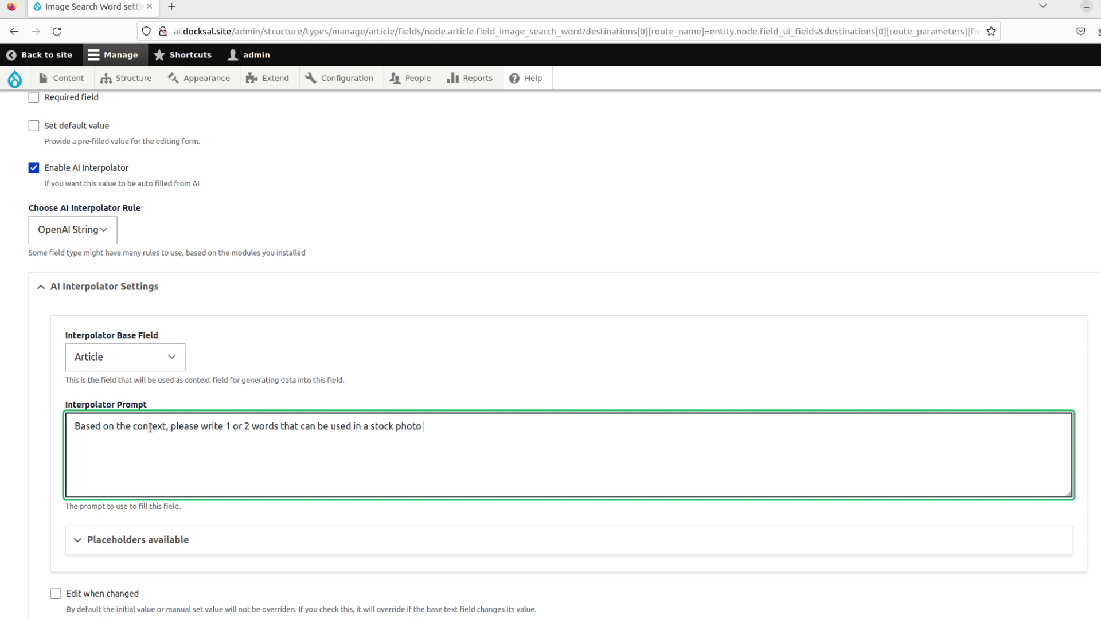
text(database)
key(BackSpace)
key(ctrl+Left)
key(ctrl+Left)
key(ctrl+Left)
key(ctrl+Left)
text(as search words)
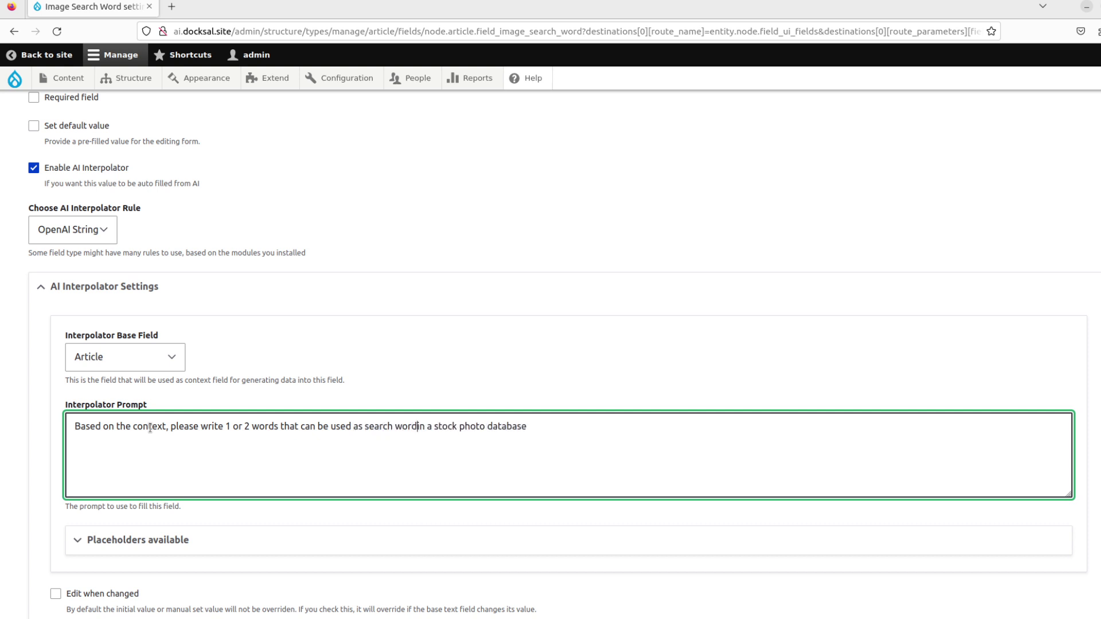
key(End)
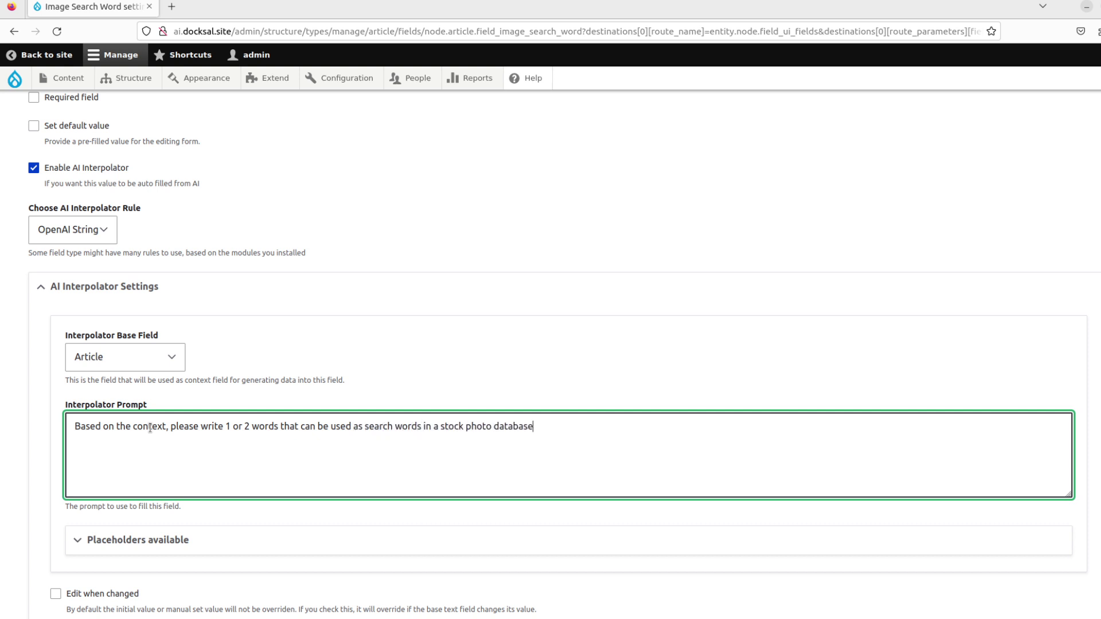
text(Use simple words)
Add a 'Context:' line followed by the {{ context }} placeholder copied from Placeholders available.
text(Context:)
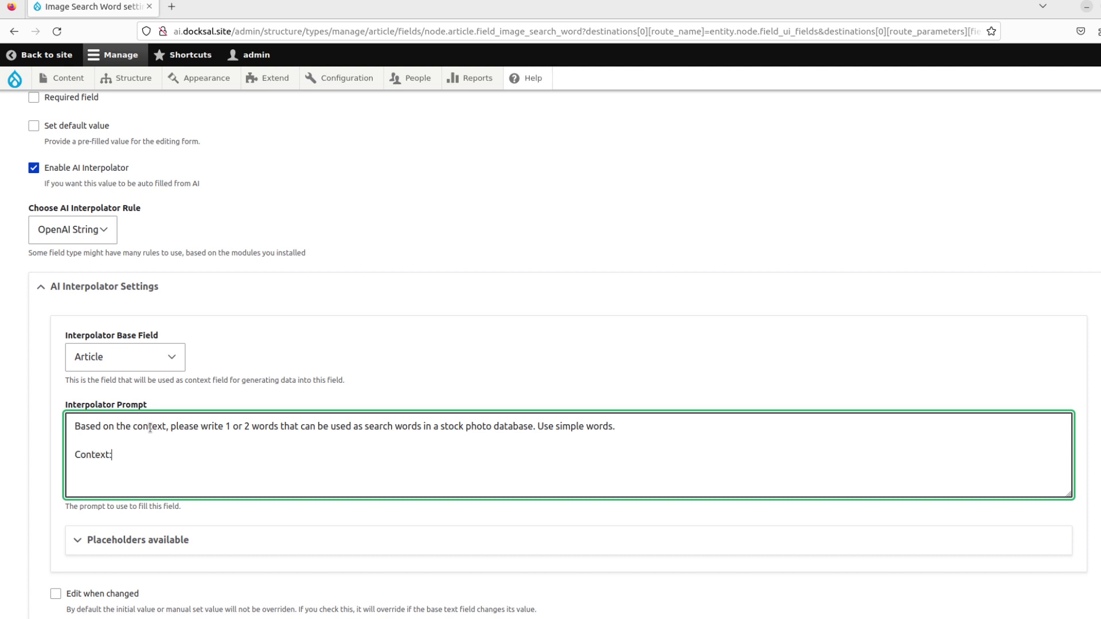
key(Return)
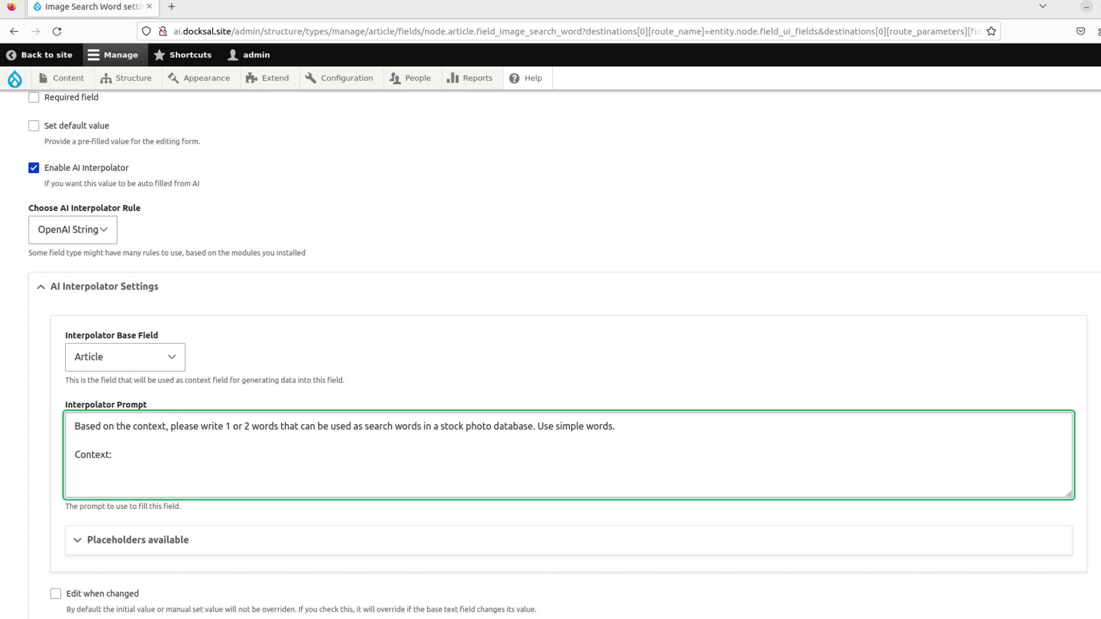
click(145, 537)
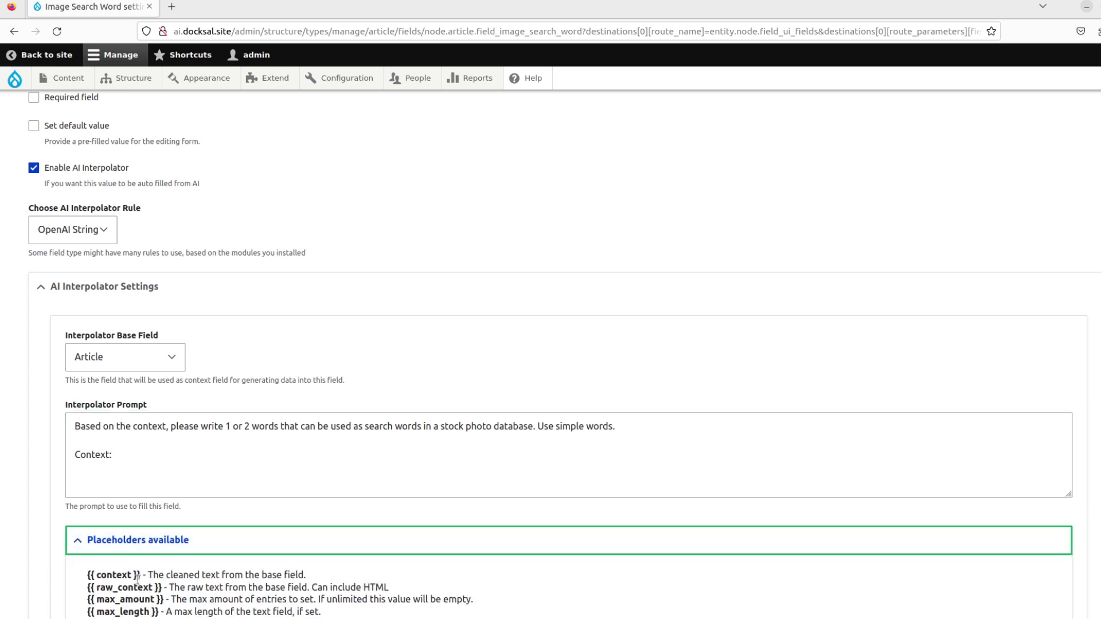
drag(141, 575, 73, 576)
key(ctrl+c)
click(105, 469)
click(105, 469)
key(ctrl+v)
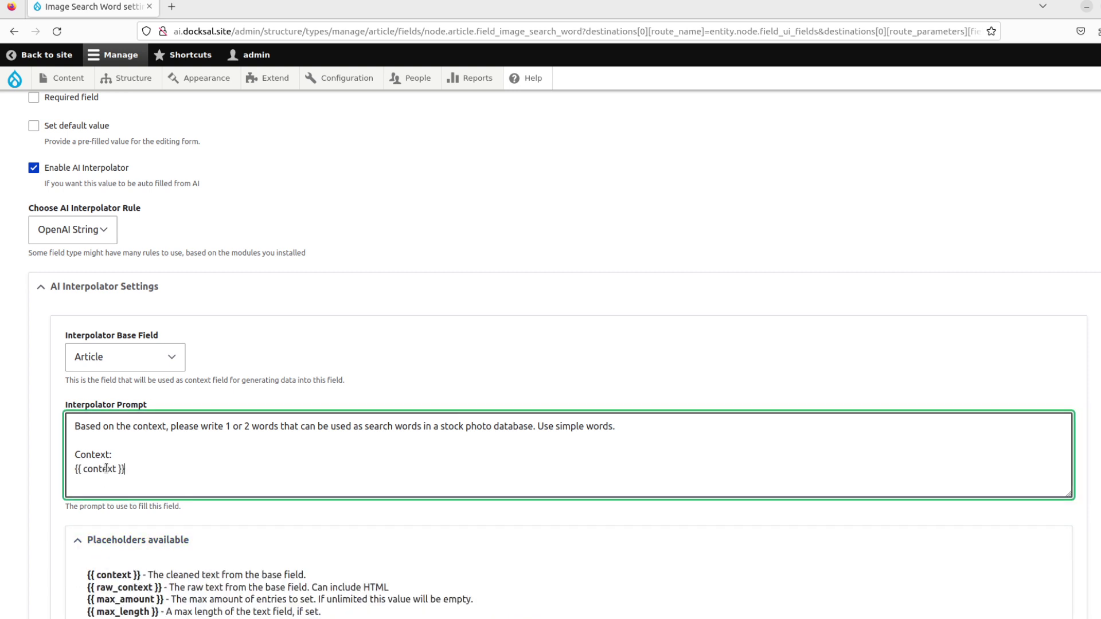
scroll(32, 440, down, 3)
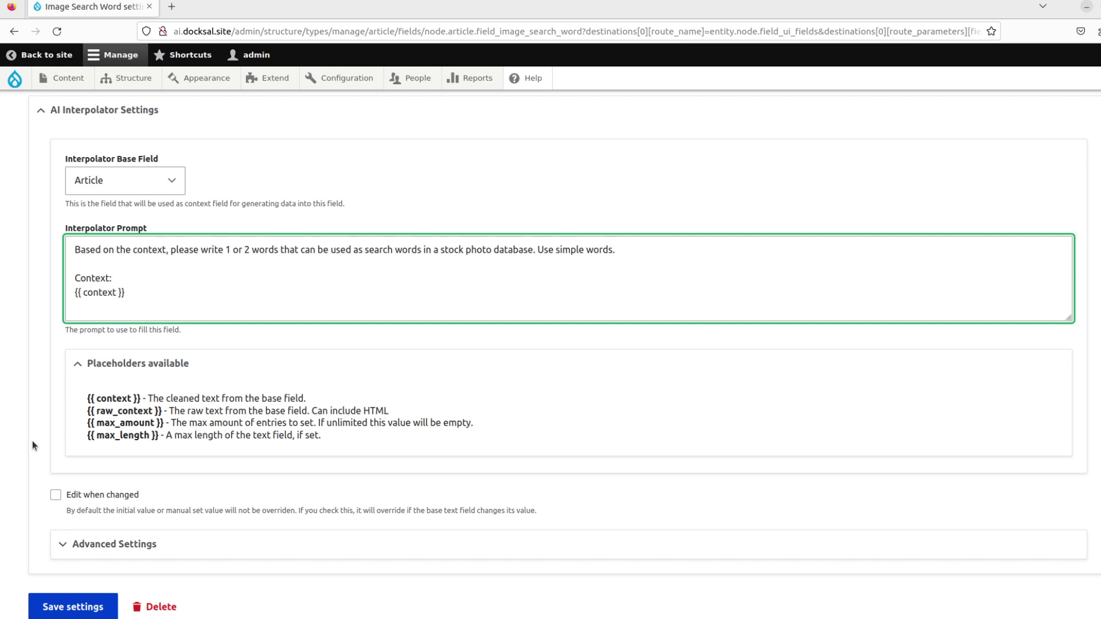
Set the Image Search Word interpolator to the Batch worker with gpt-4 and save.
click(92, 544)
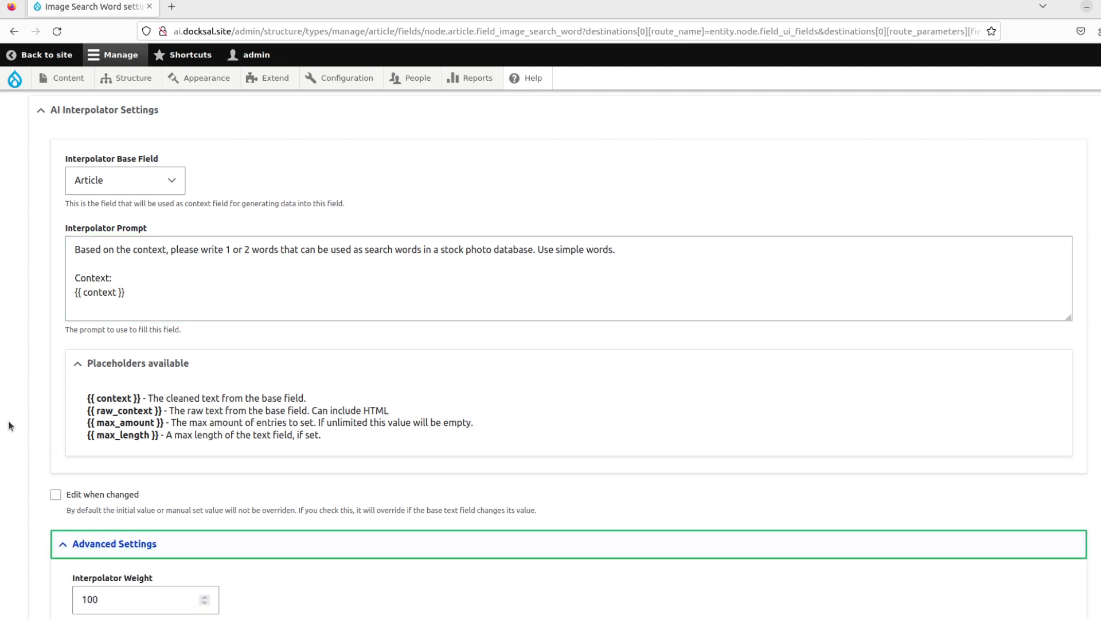
scroll(10, 425, down, 2)
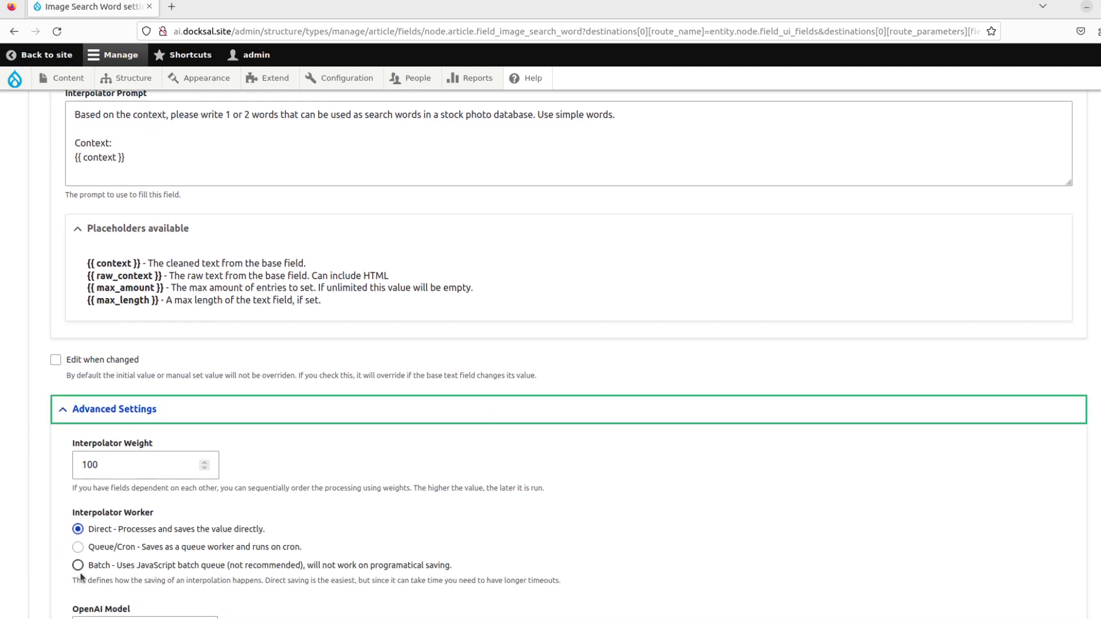
click(78, 566)
scroll(25, 471, down, 2)
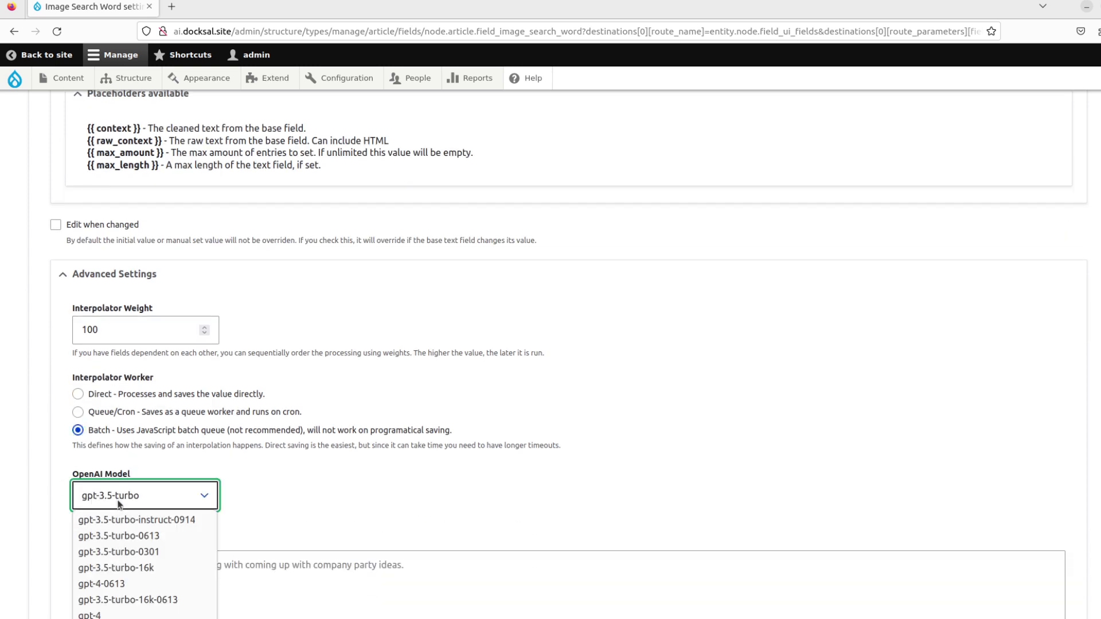
click(122, 614)
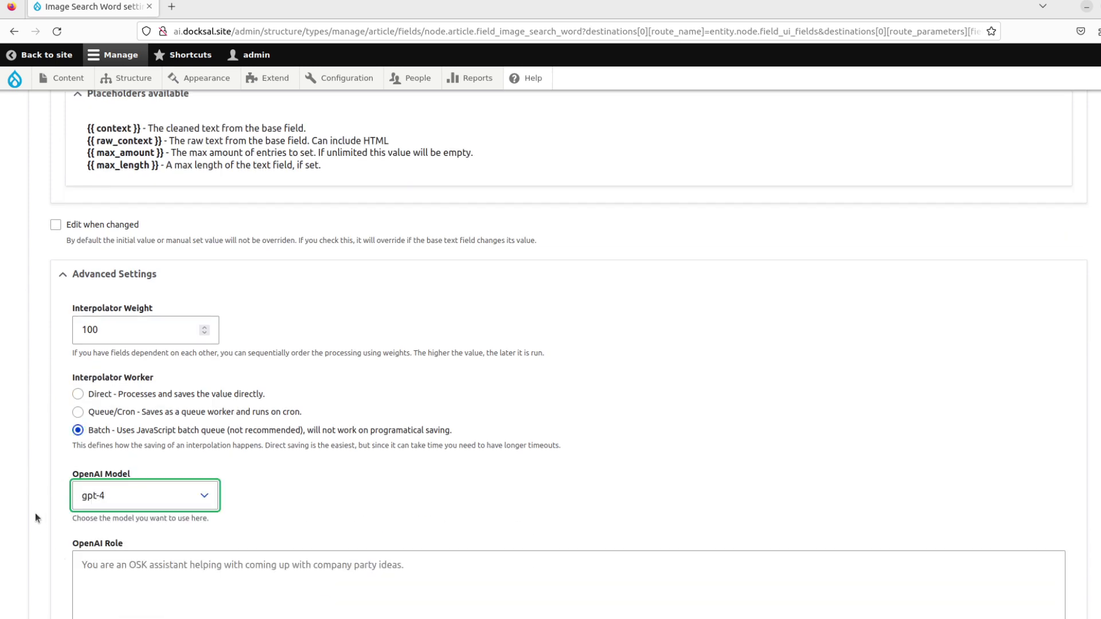
scroll(36, 501, down, 4)
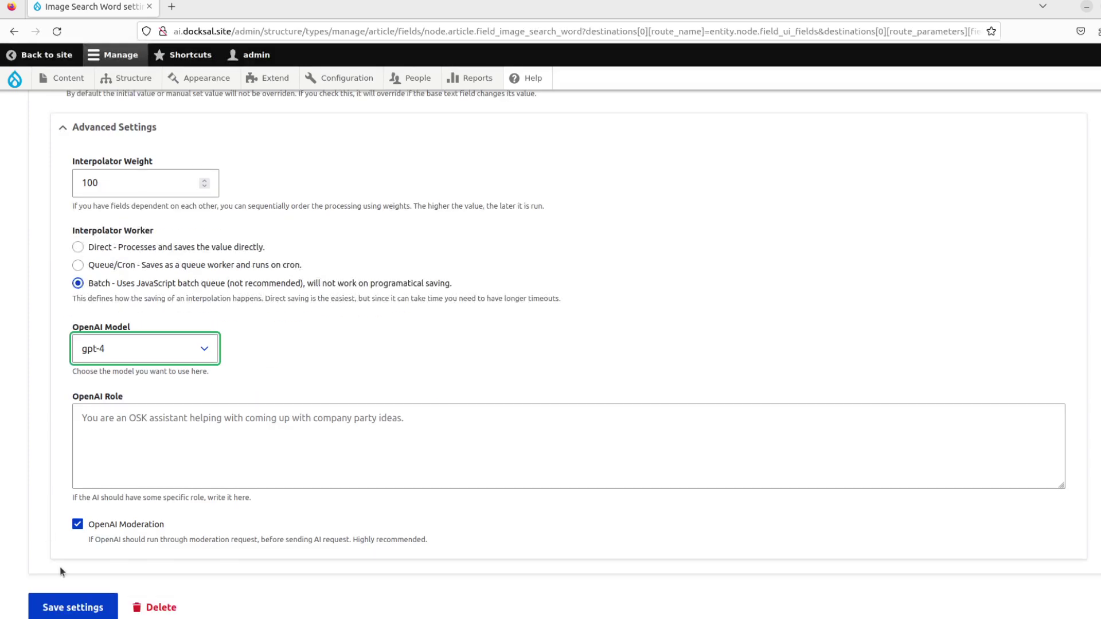
click(74, 610)
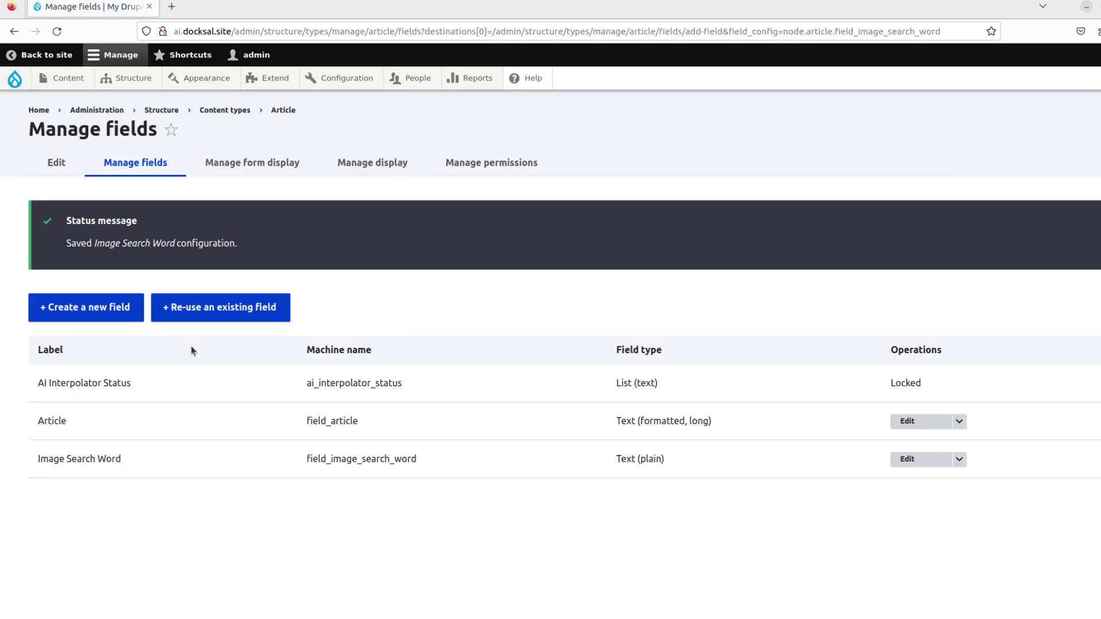
Add an Image field labelled 'Header Image' to Article and save its storage settings.
click(127, 320)
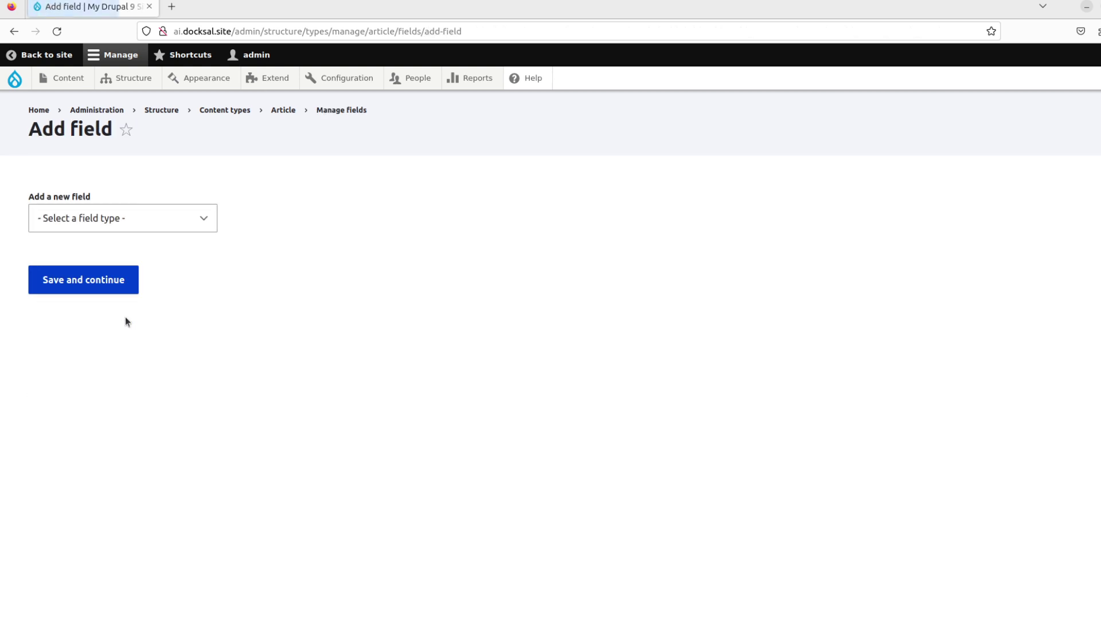
click(187, 225)
scroll(140, 340, down, 3)
click(110, 358)
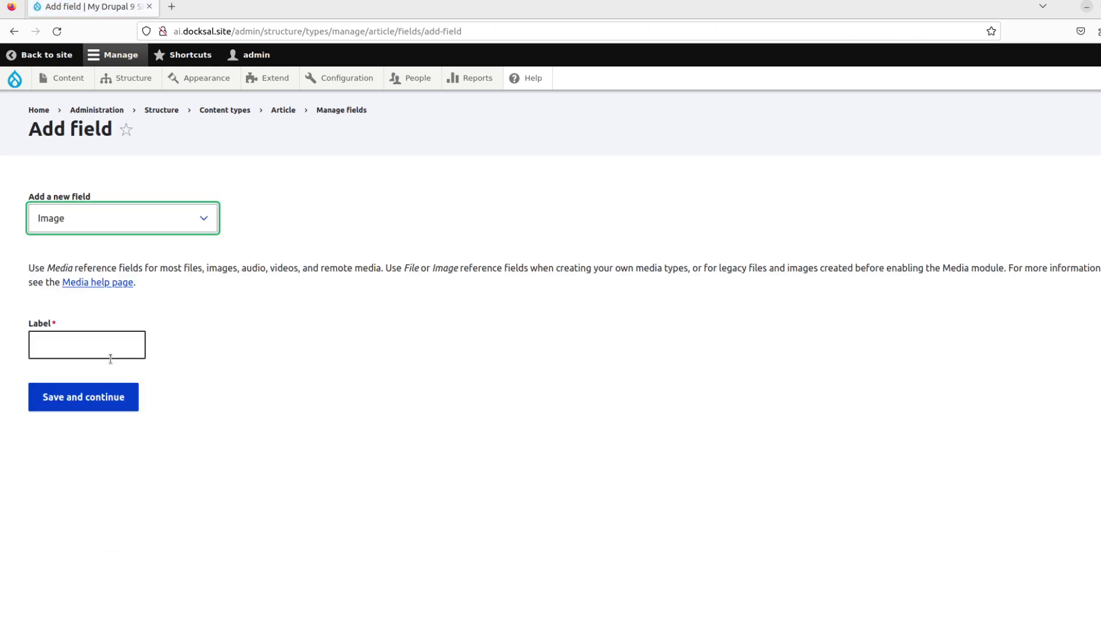
click(105, 350)
text(Header Image)
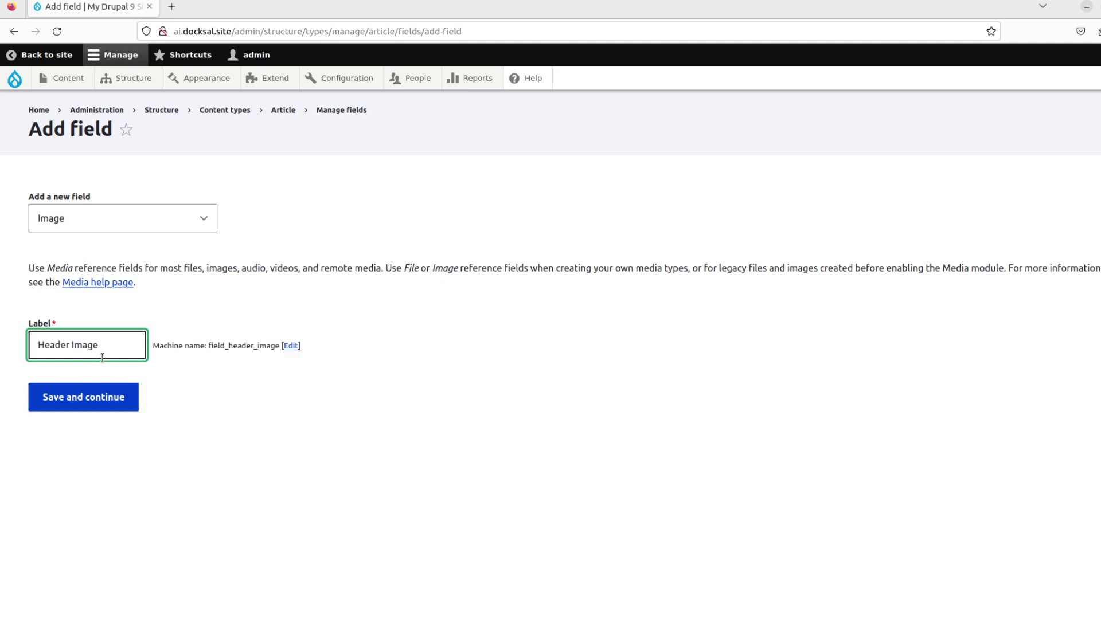
click(96, 399)
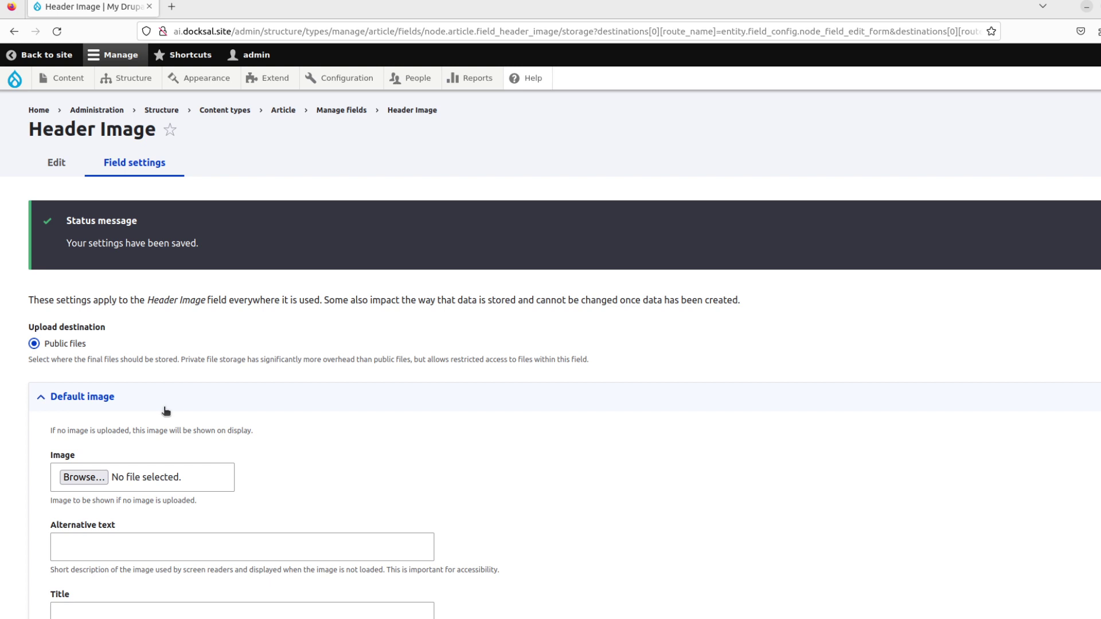
scroll(124, 379, down, 3)
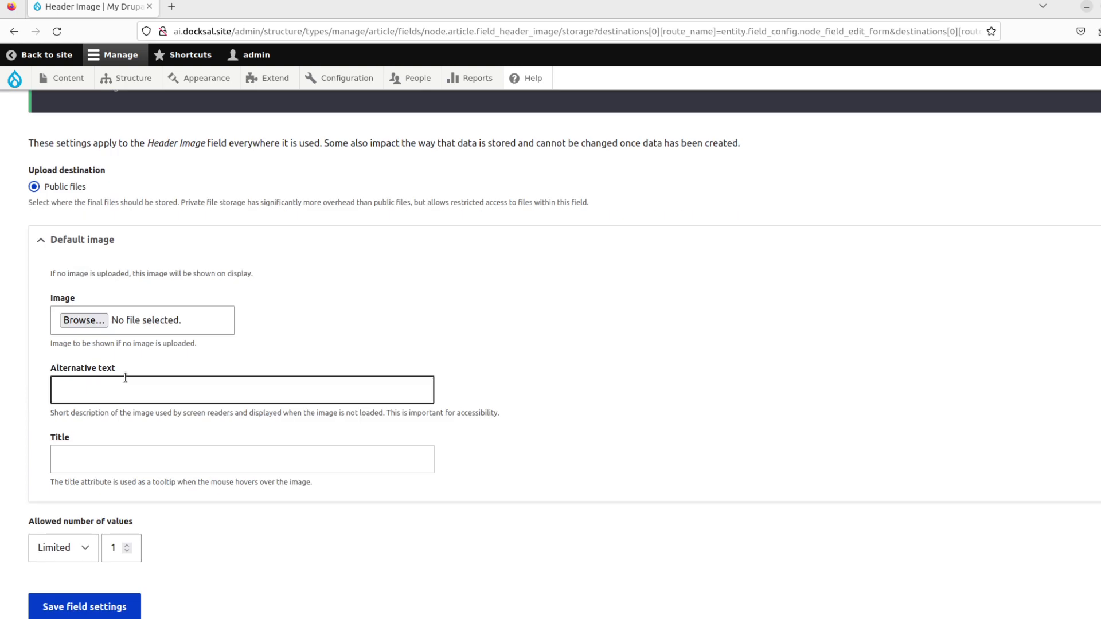
click(90, 615)
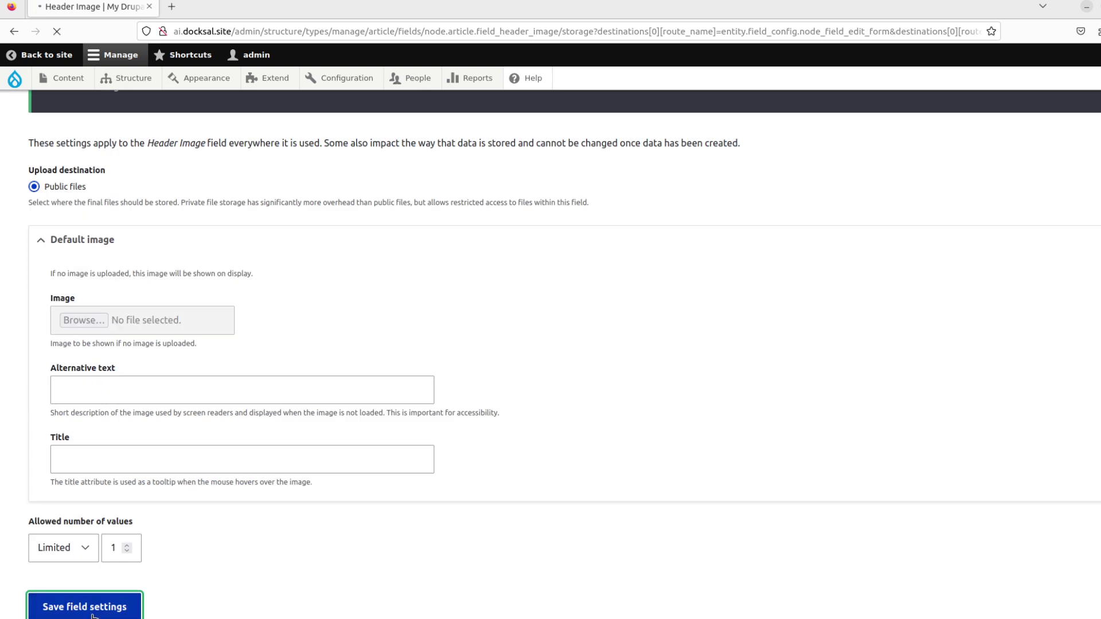
Turn off Alt text and enable Pixabay Image Fetcher based on Image Search Word.
scroll(193, 359, down, 12)
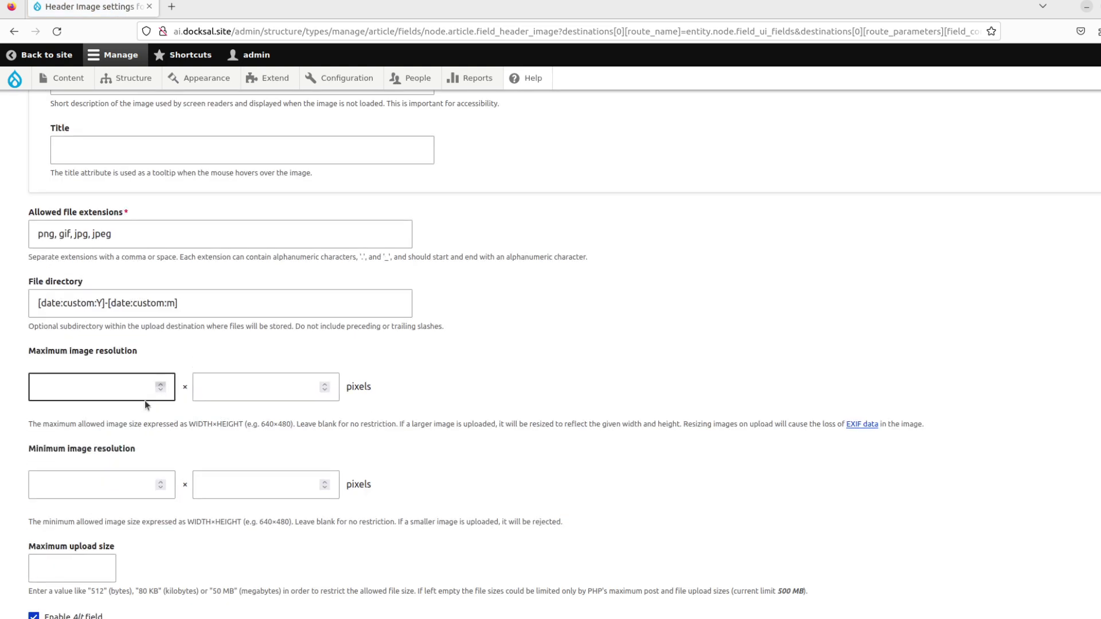
click(34, 616)
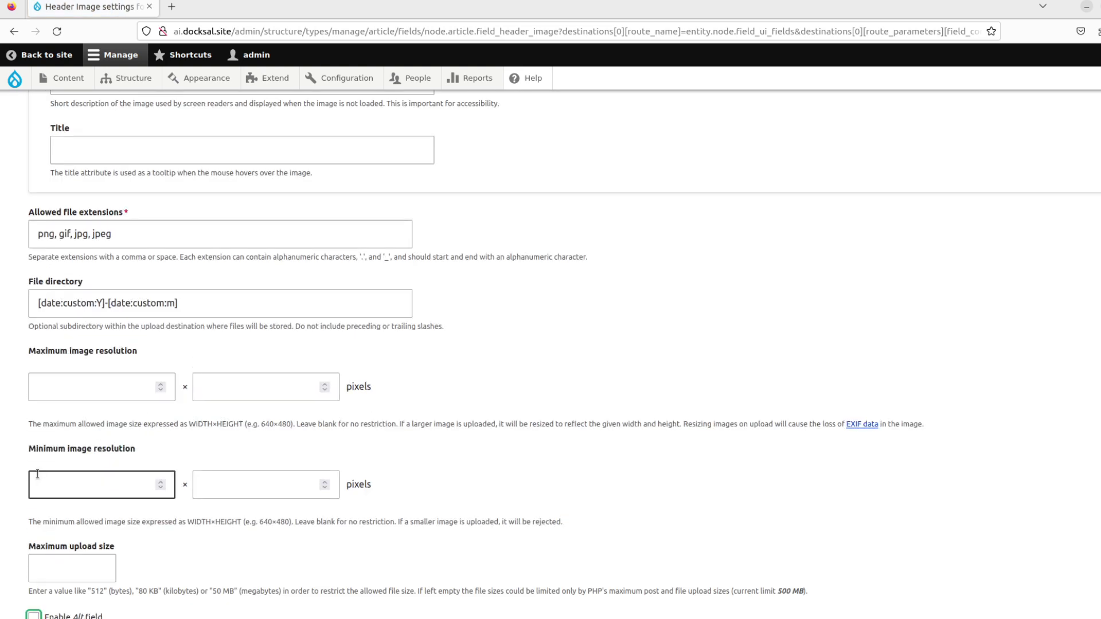
scroll(14, 401, up, 6)
scroll(14, 401, down, 9)
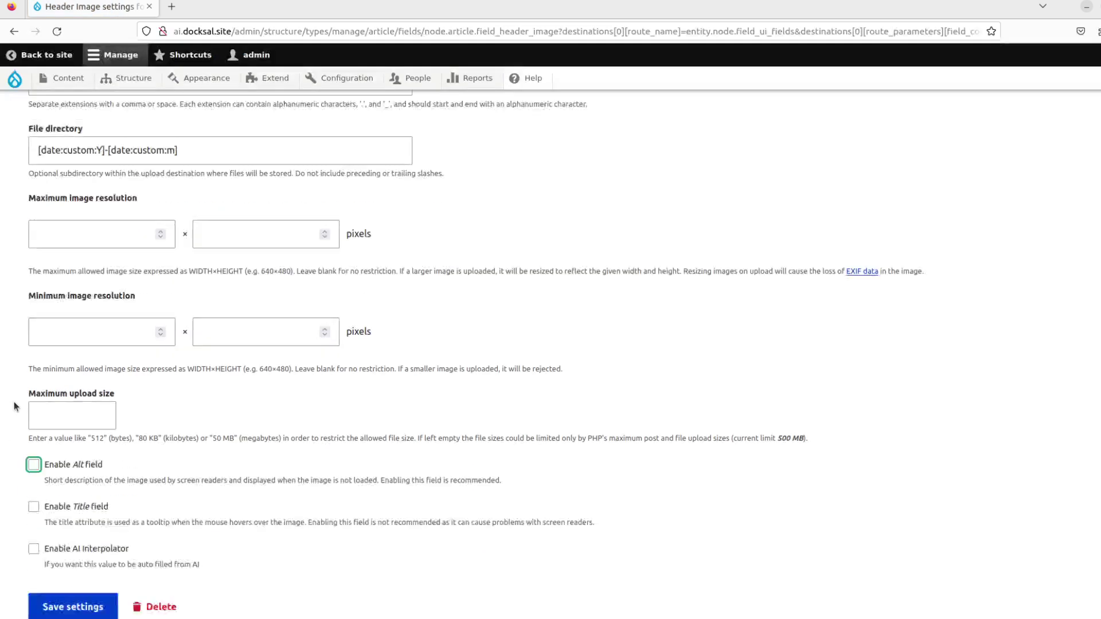
click(34, 549)
scroll(192, 435, down, 5)
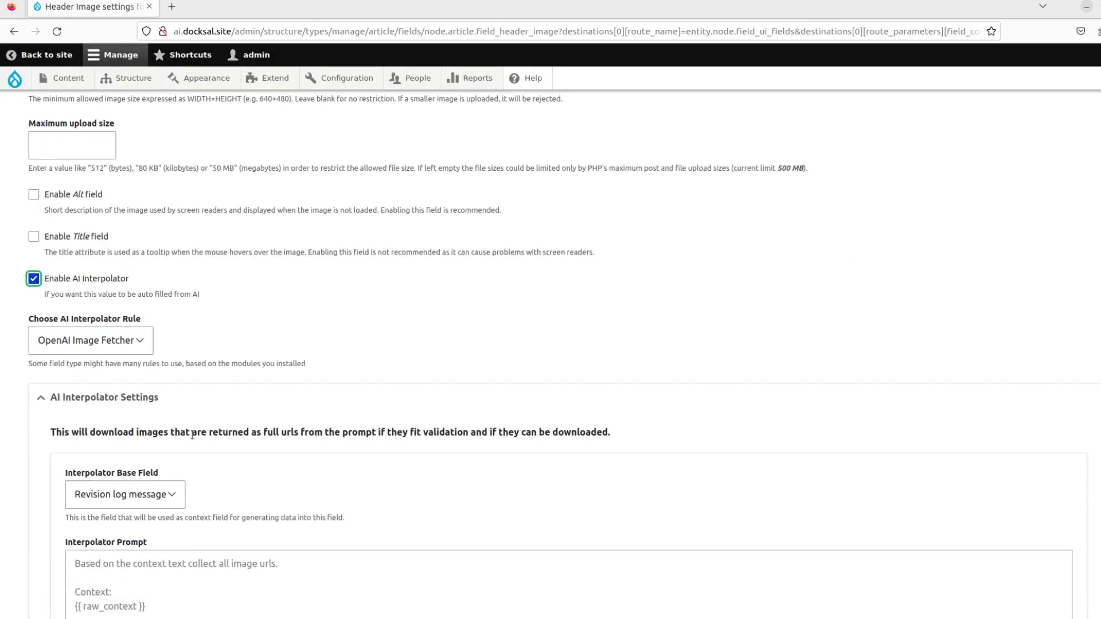
click(126, 347)
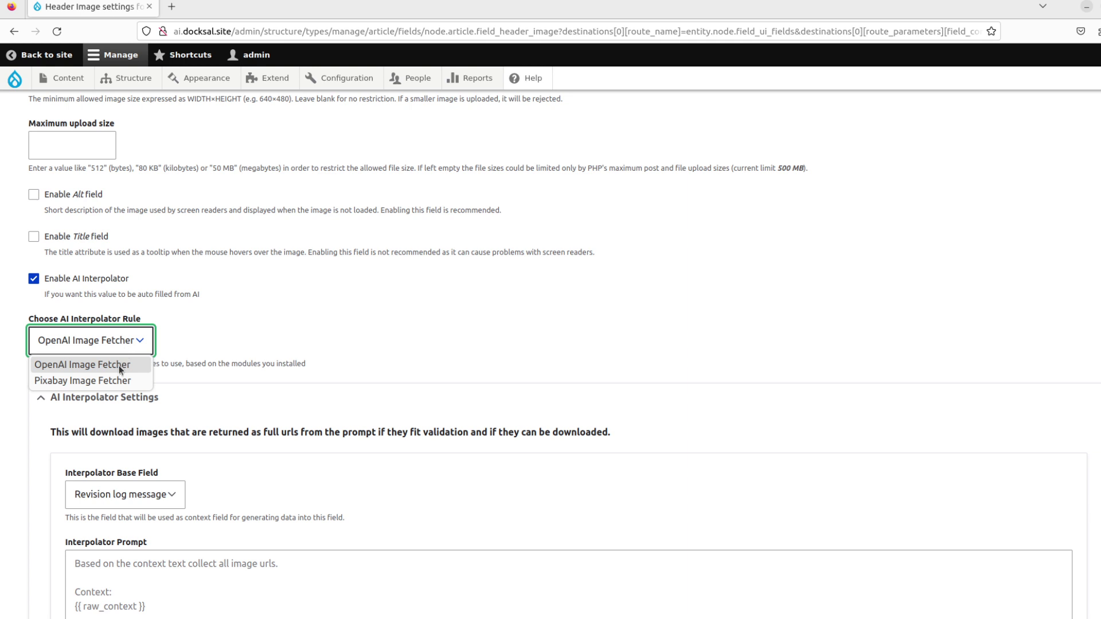
click(119, 380)
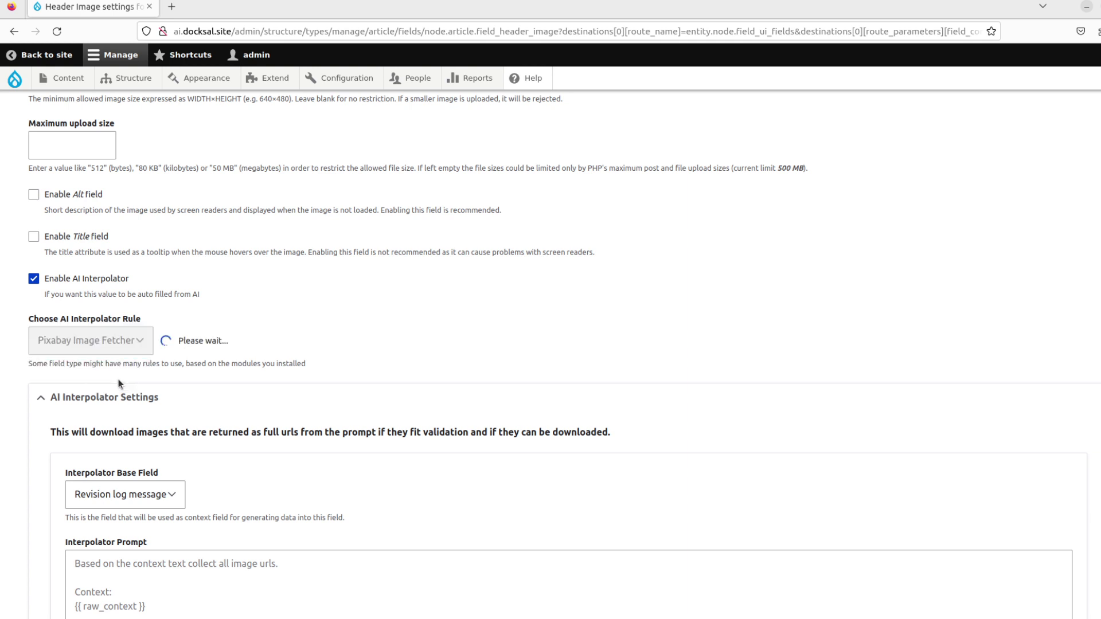
scroll(273, 390, down, 2)
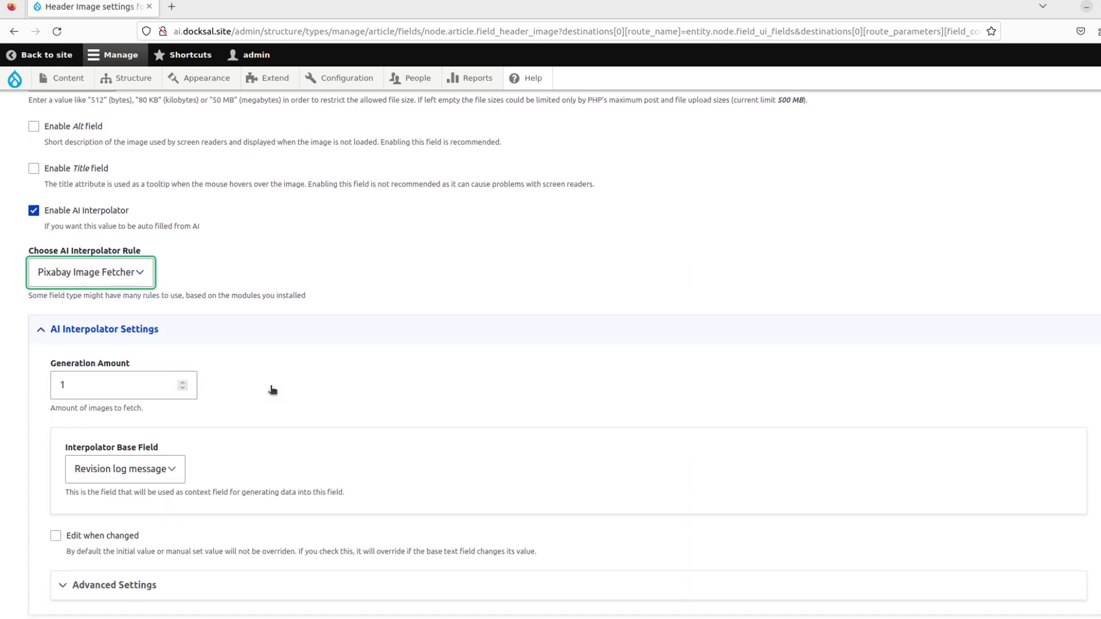
click(178, 435)
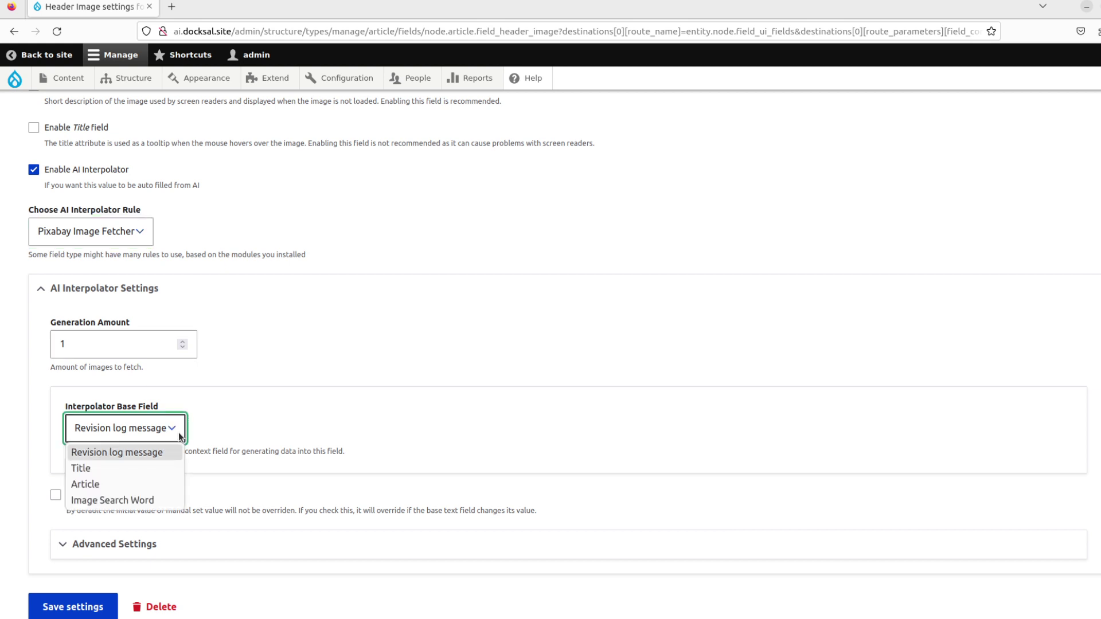
click(144, 501)
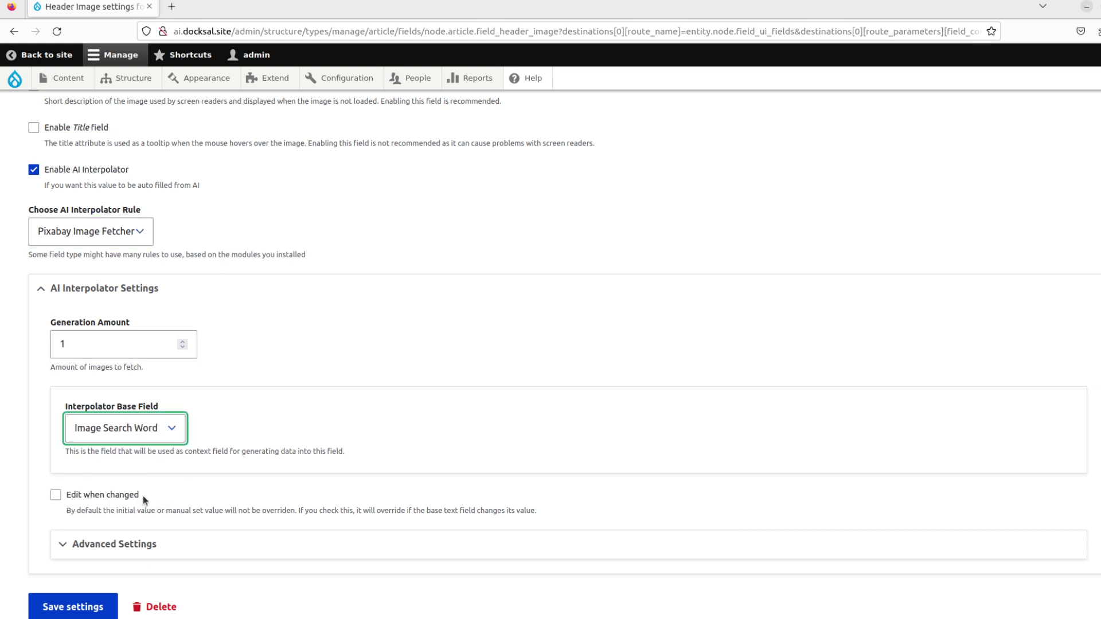
Set the Header Image interpolator to the Batch worker with weight 101 and save.
click(140, 545)
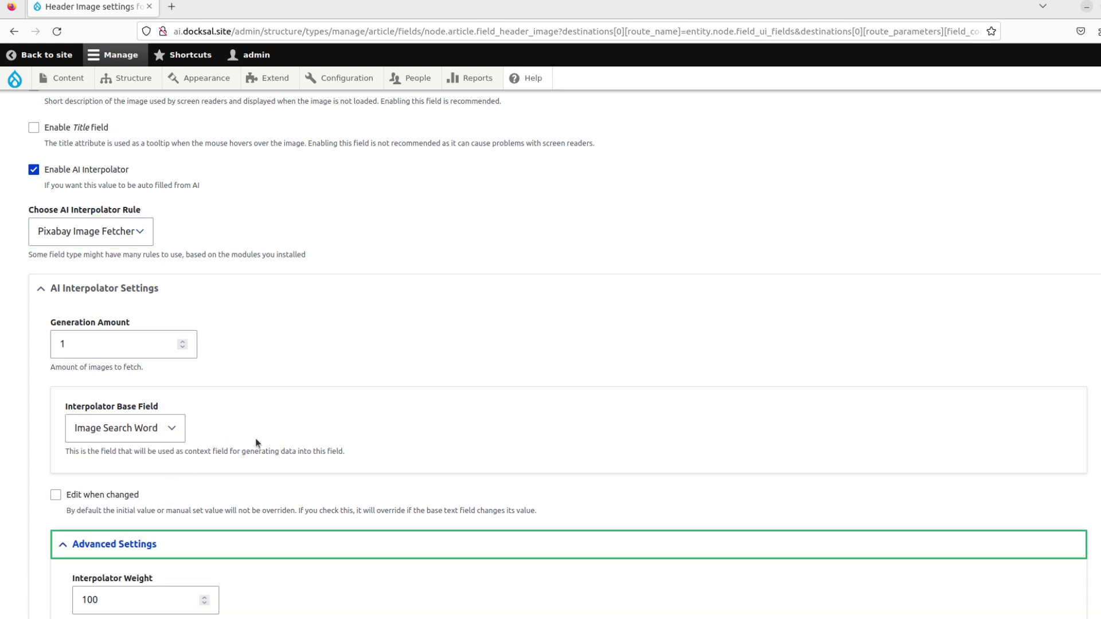
scroll(339, 416, down, 5)
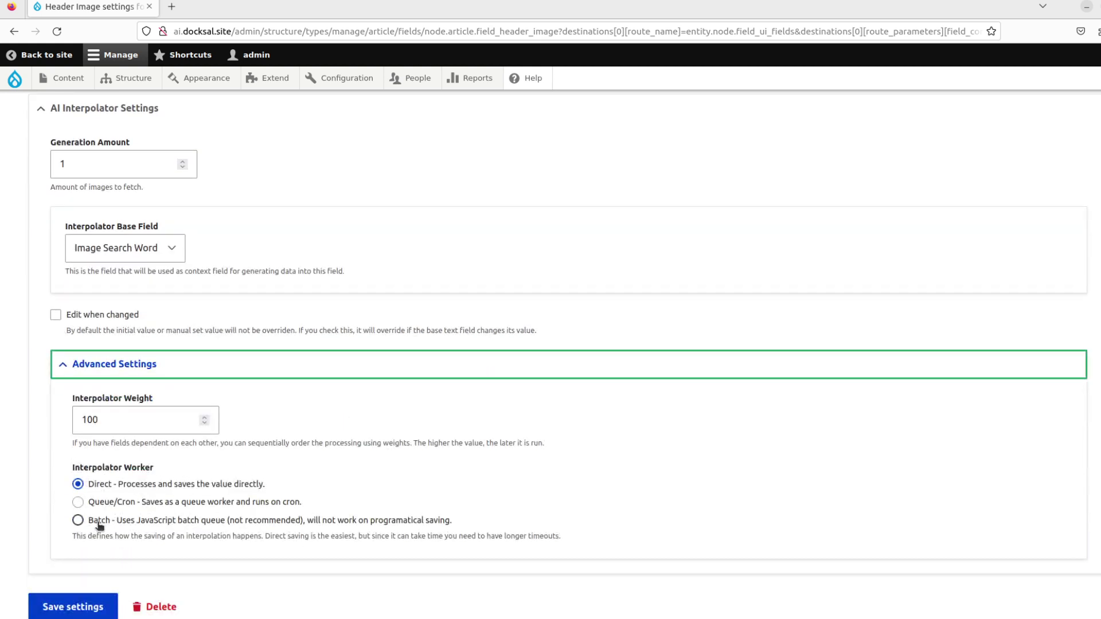
click(99, 523)
drag(141, 425, 74, 422)
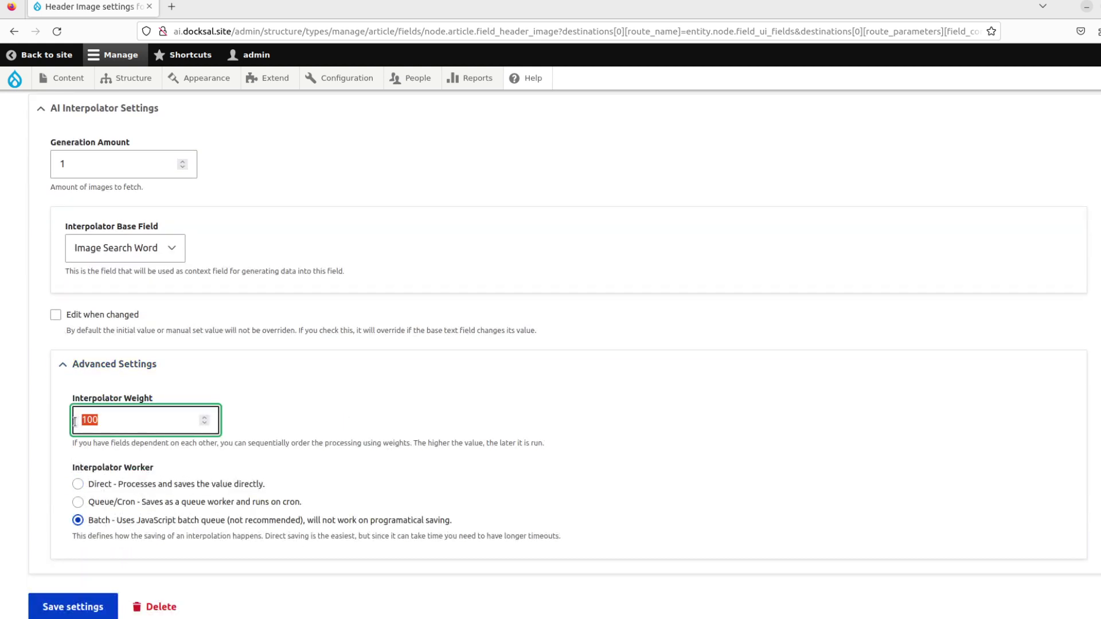
text(101)
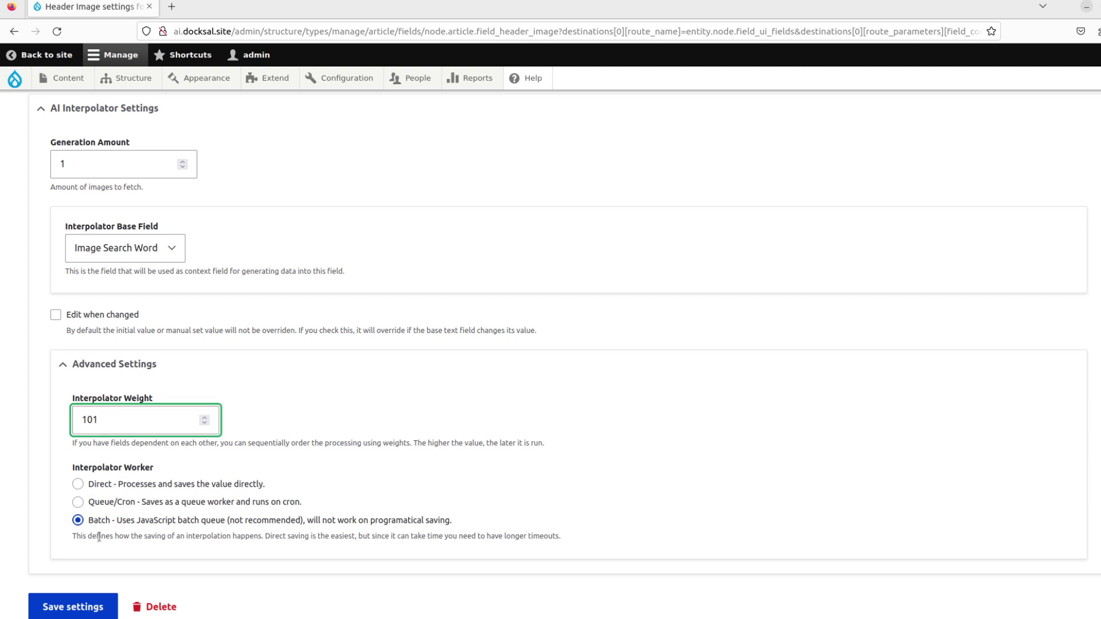
click(92, 608)
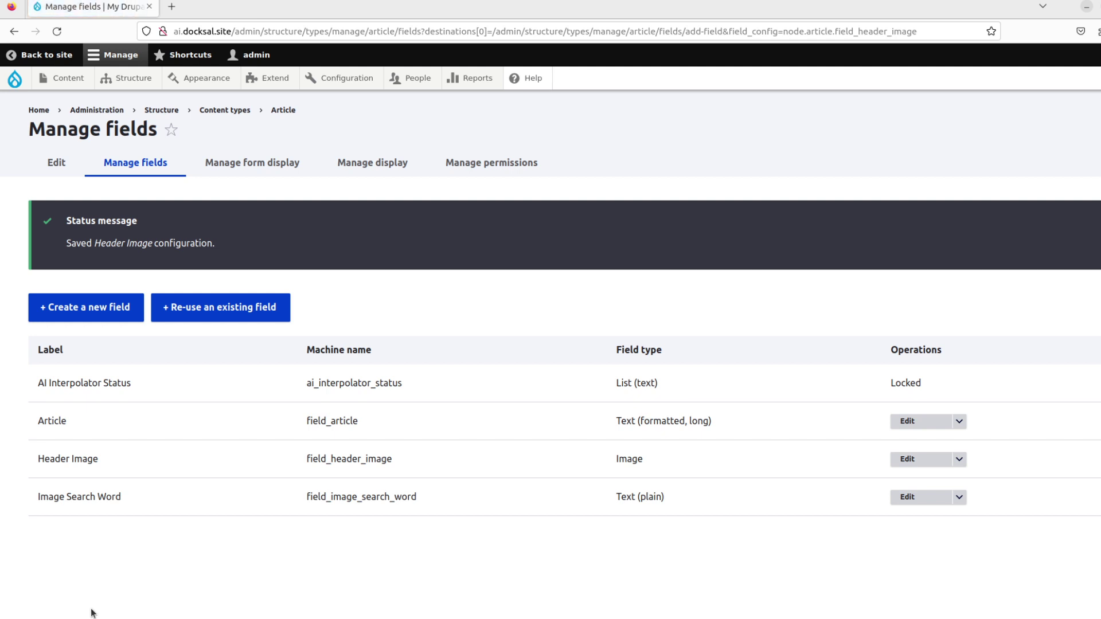
Open Paris - City of Lights from Content, check its published page, then return to editing.
click(73, 83)
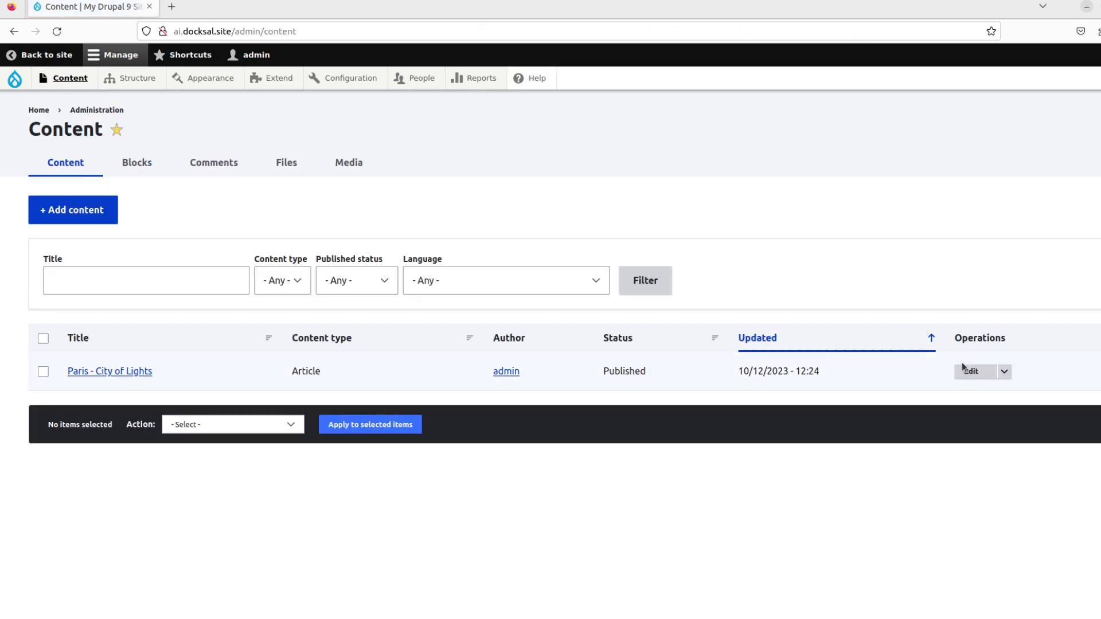
click(968, 371)
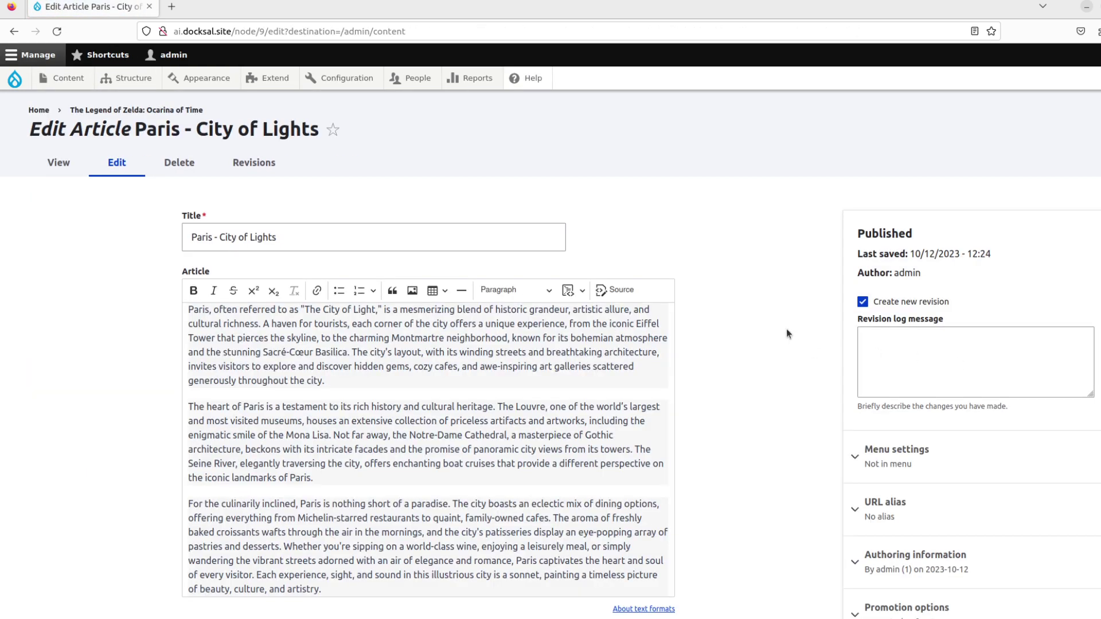
scroll(786, 329, down, 5)
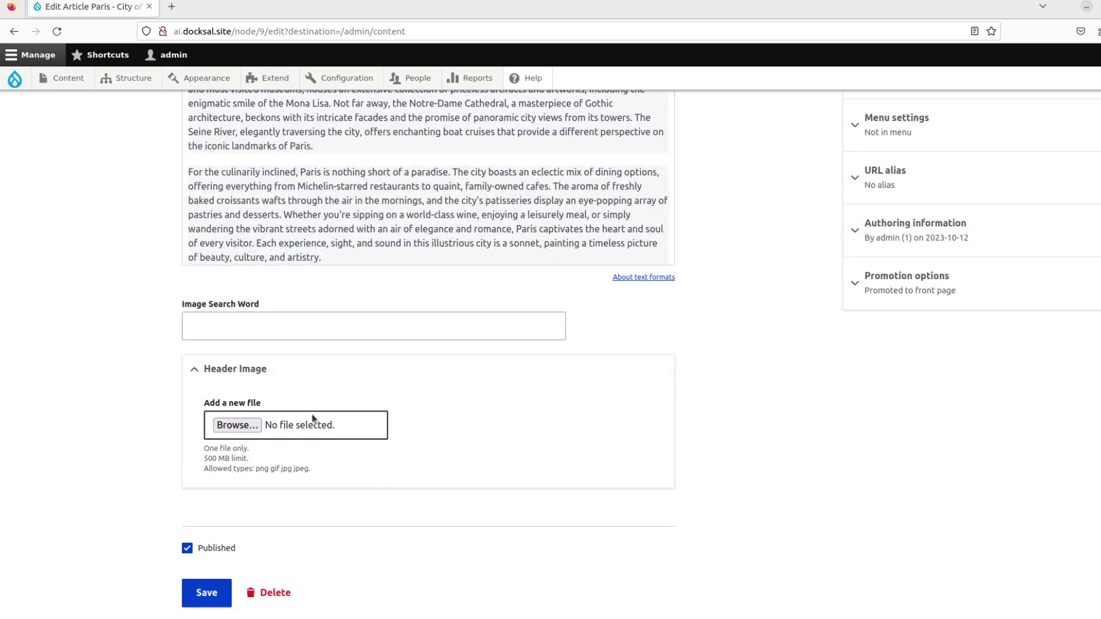
scroll(84, 356, up, 5)
click(65, 160)
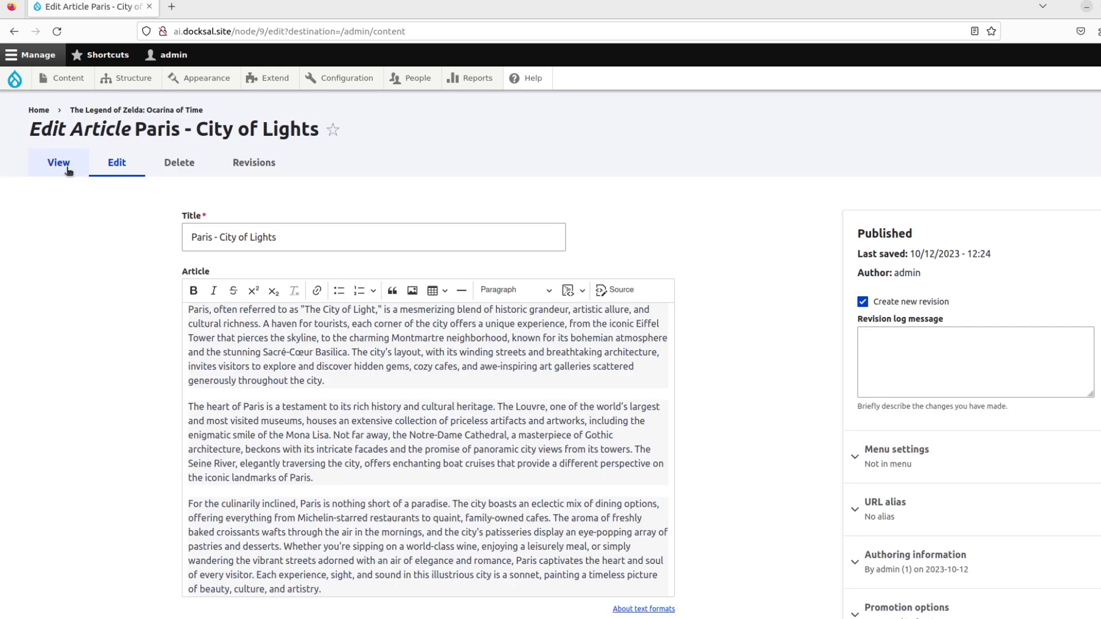
scroll(183, 294, down, 5)
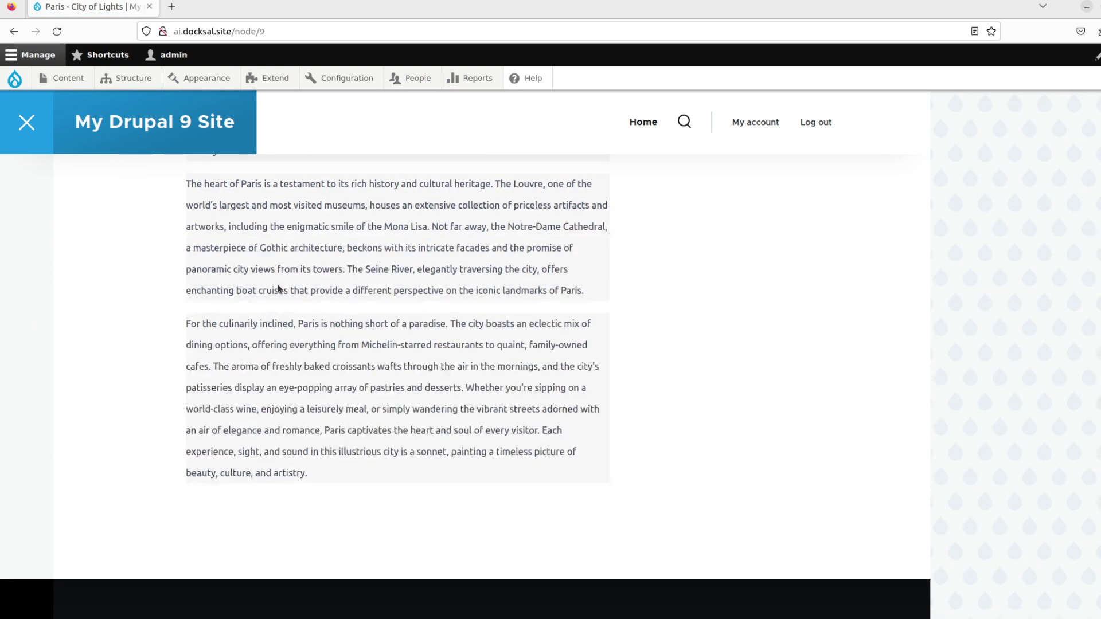
scroll(278, 289, up, 5)
click(266, 266)
scroll(115, 313, down, 5)
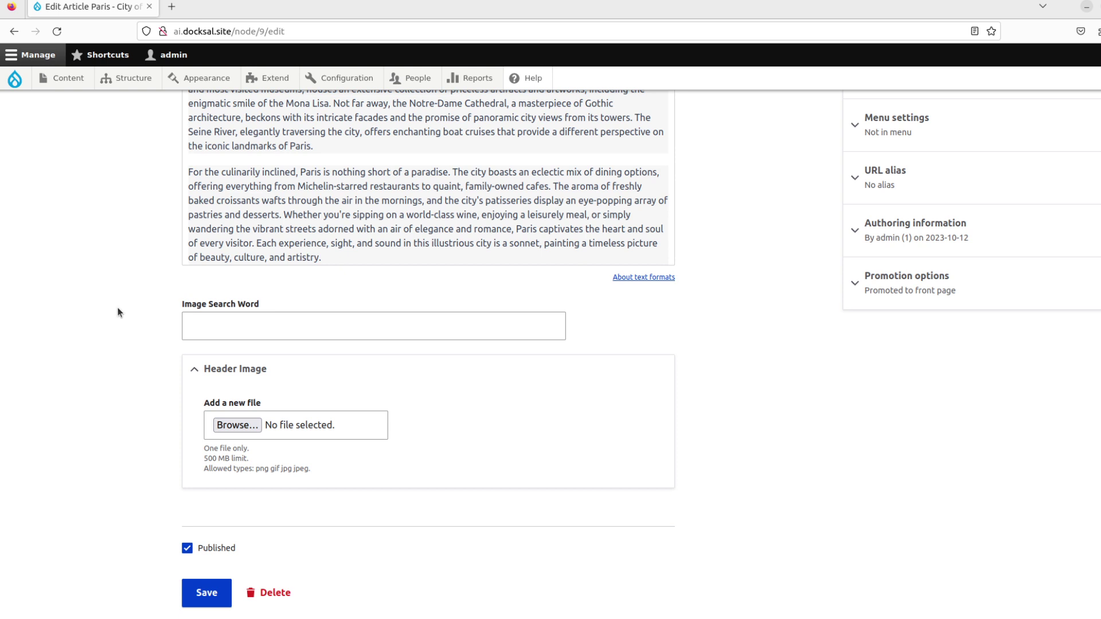
Leave Image Search Word blank and save the Paris article so the AI Interpolator fills it.
click(249, 327)
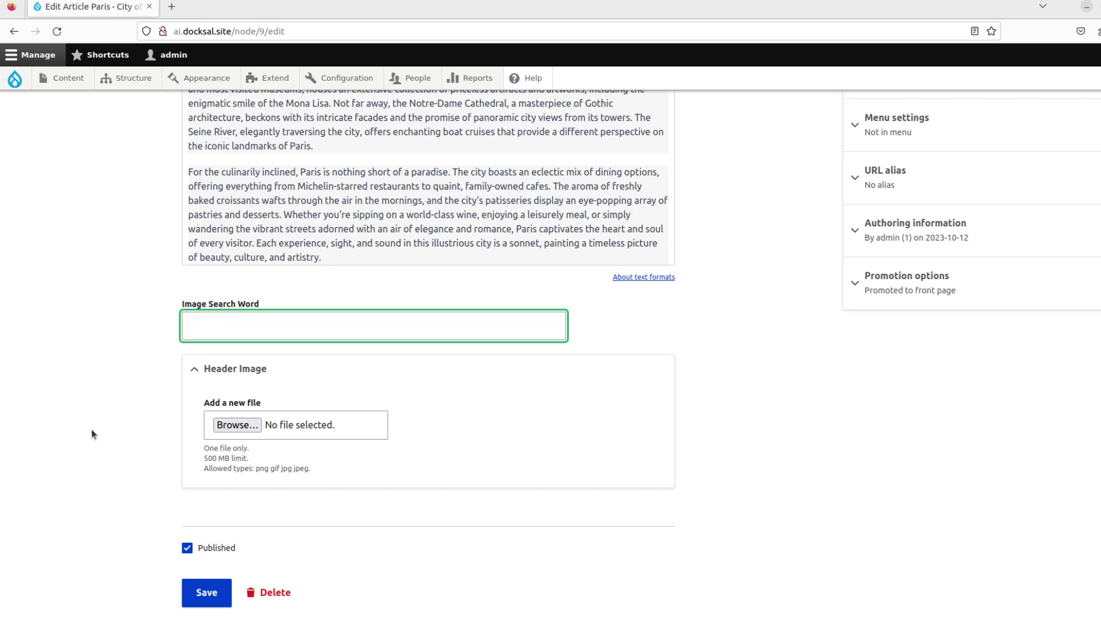
click(202, 594)
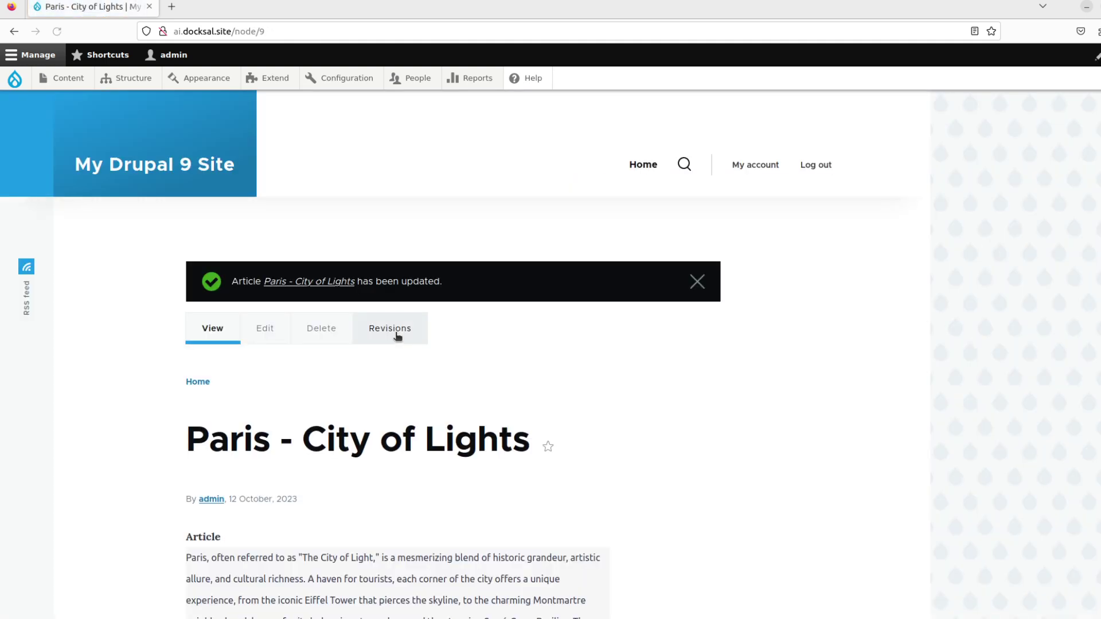
scroll(397, 337, down, 10)
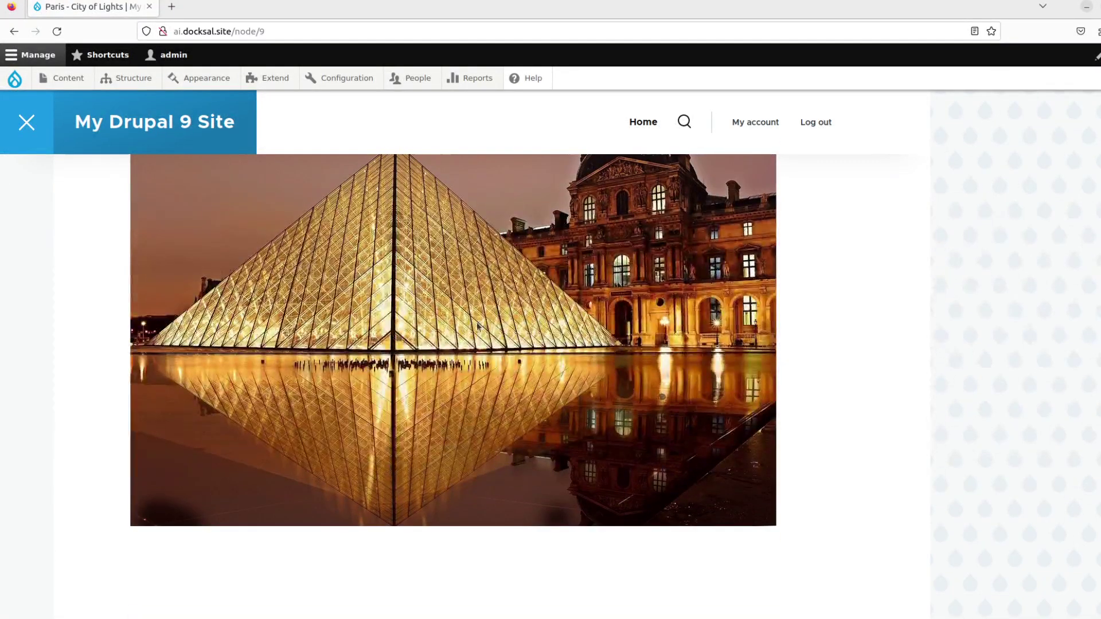
scroll(477, 326, up, 3)
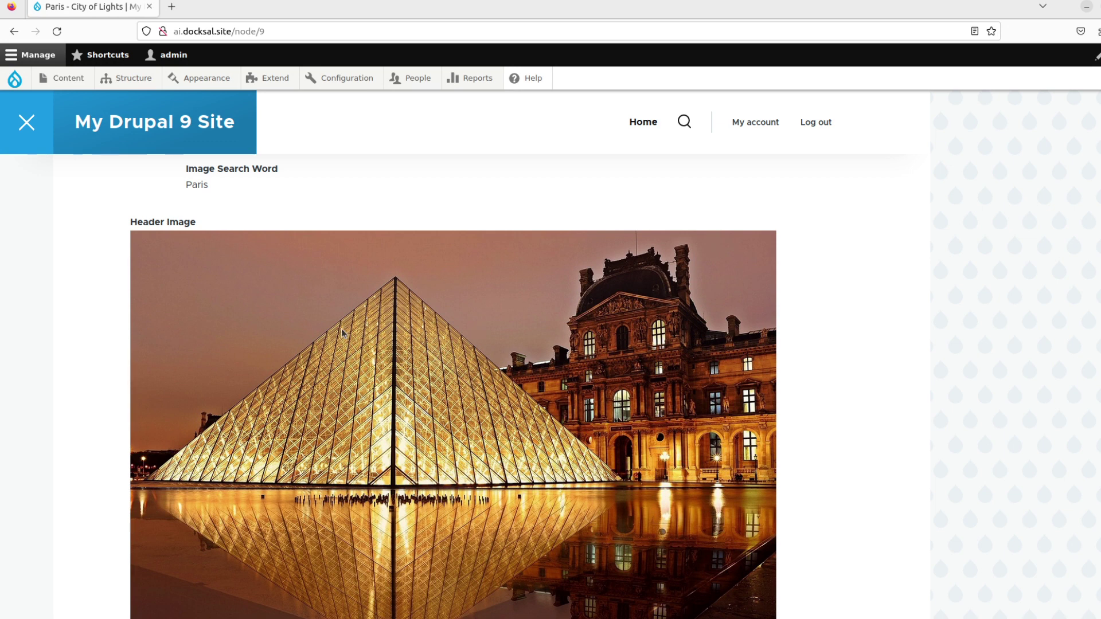
scroll(304, 324, up, 2)
double_click(203, 252)
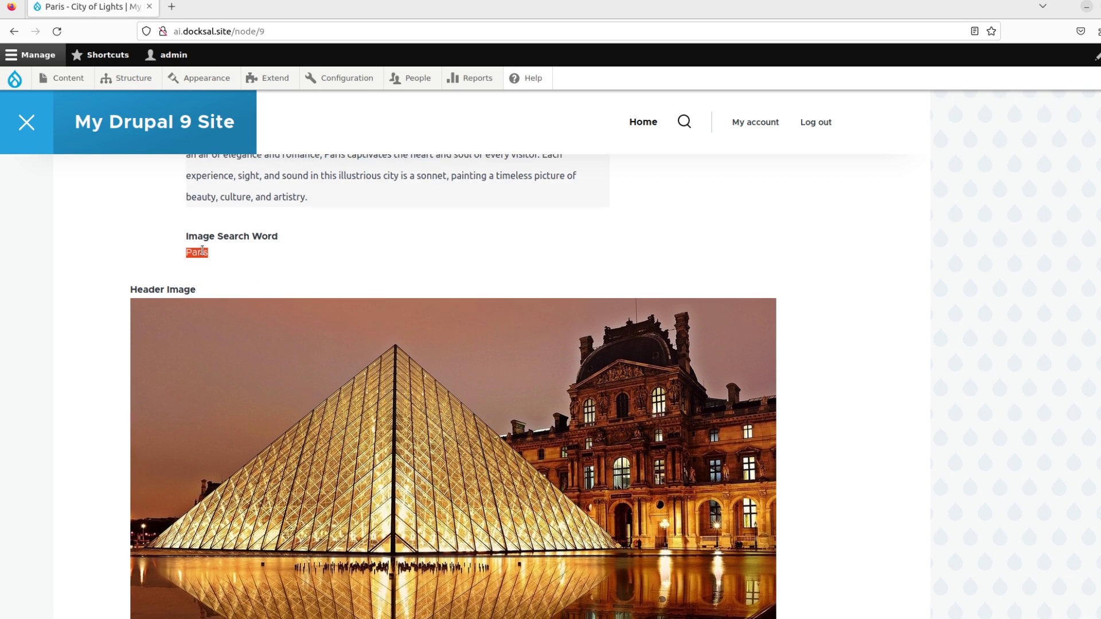
click(407, 253)
click(906, 16)
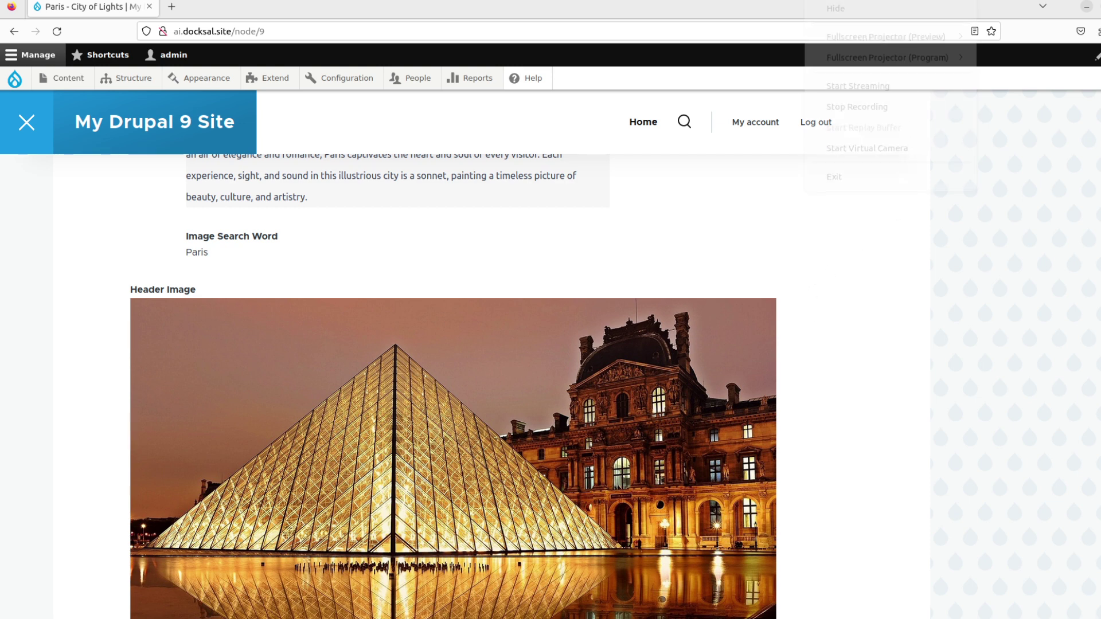